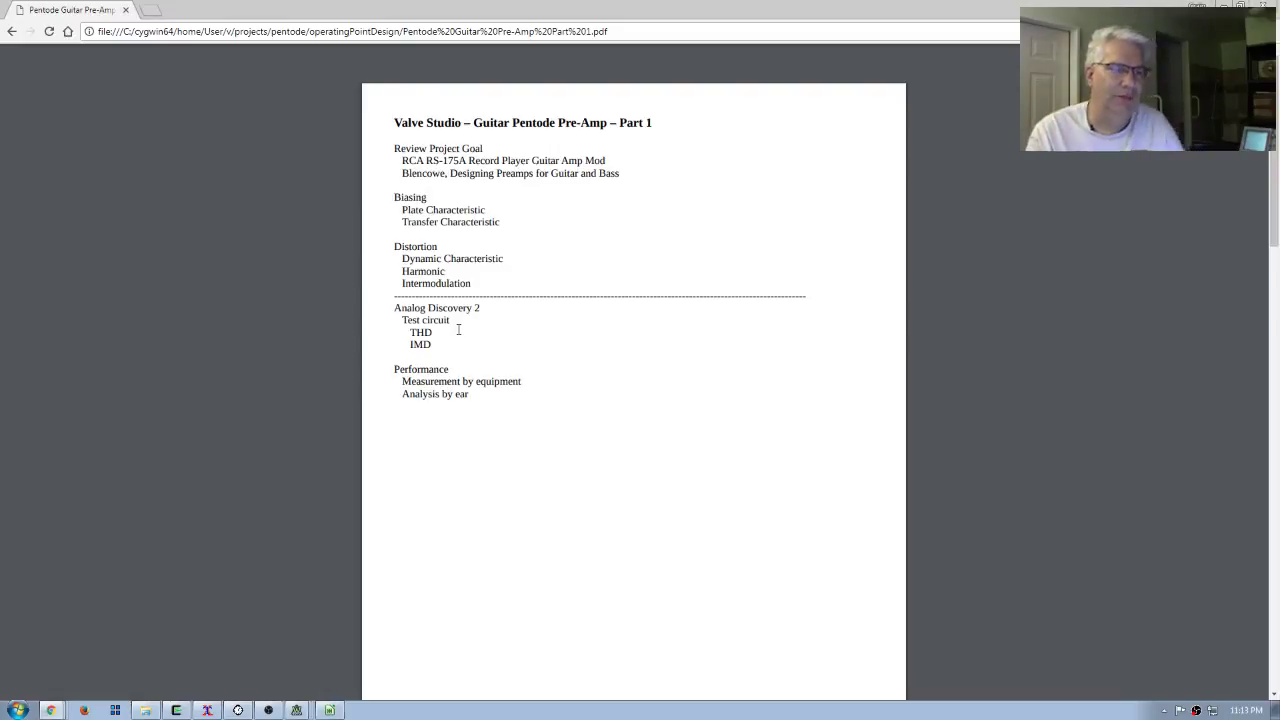
Read through the project outline and the references on distortion, operating point and dynamic characteristics in the PDF
scroll(458, 330, down, 10)
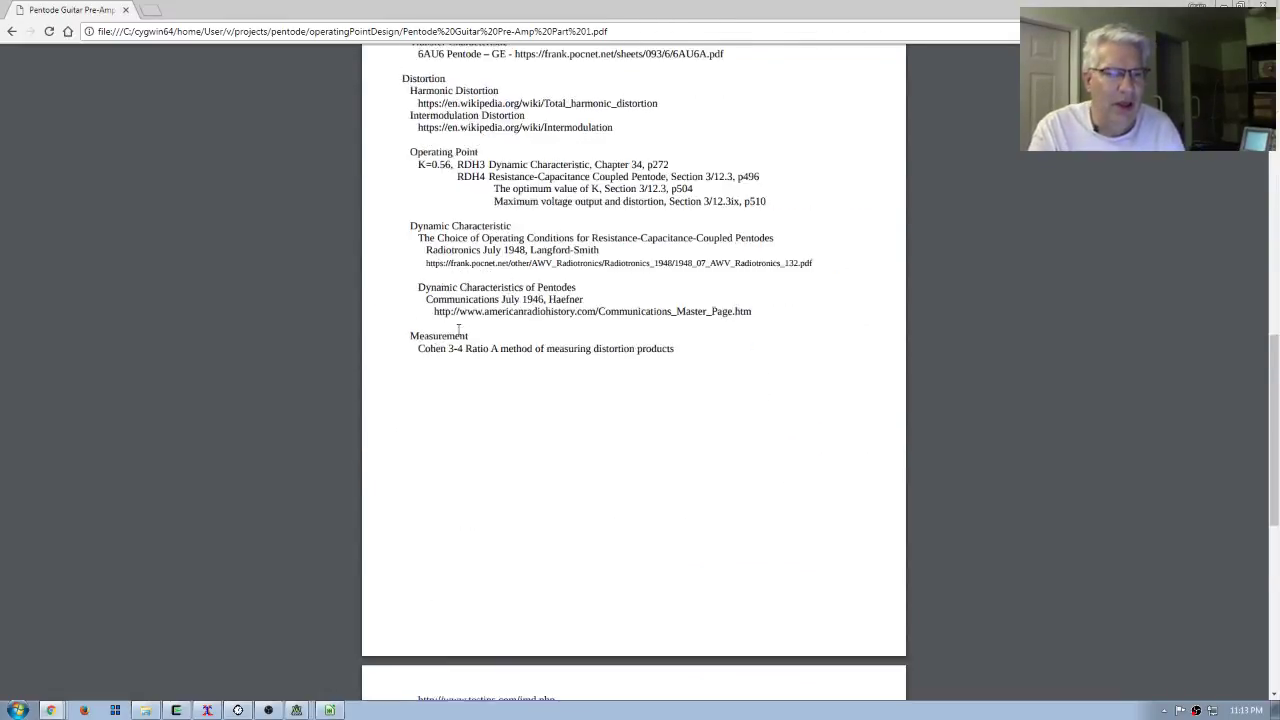
scroll(458, 330, down, 5)
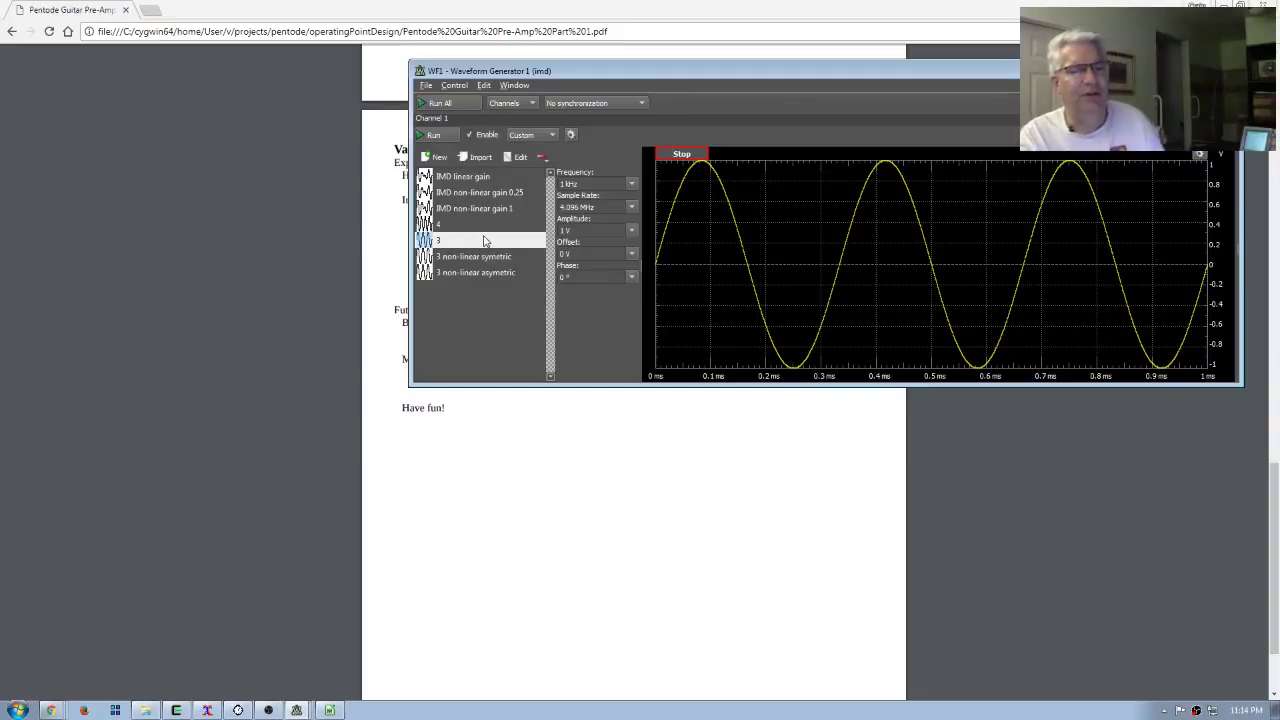
Run custom waveform 3 on channel 1, view its spectrum in the Spectrum Analyzer, and stop the generator
click(441, 136)
click(441, 136)
key(alt+Tab)
key(alt+Tab)
key(alt+Tab)
key(alt+Tab)
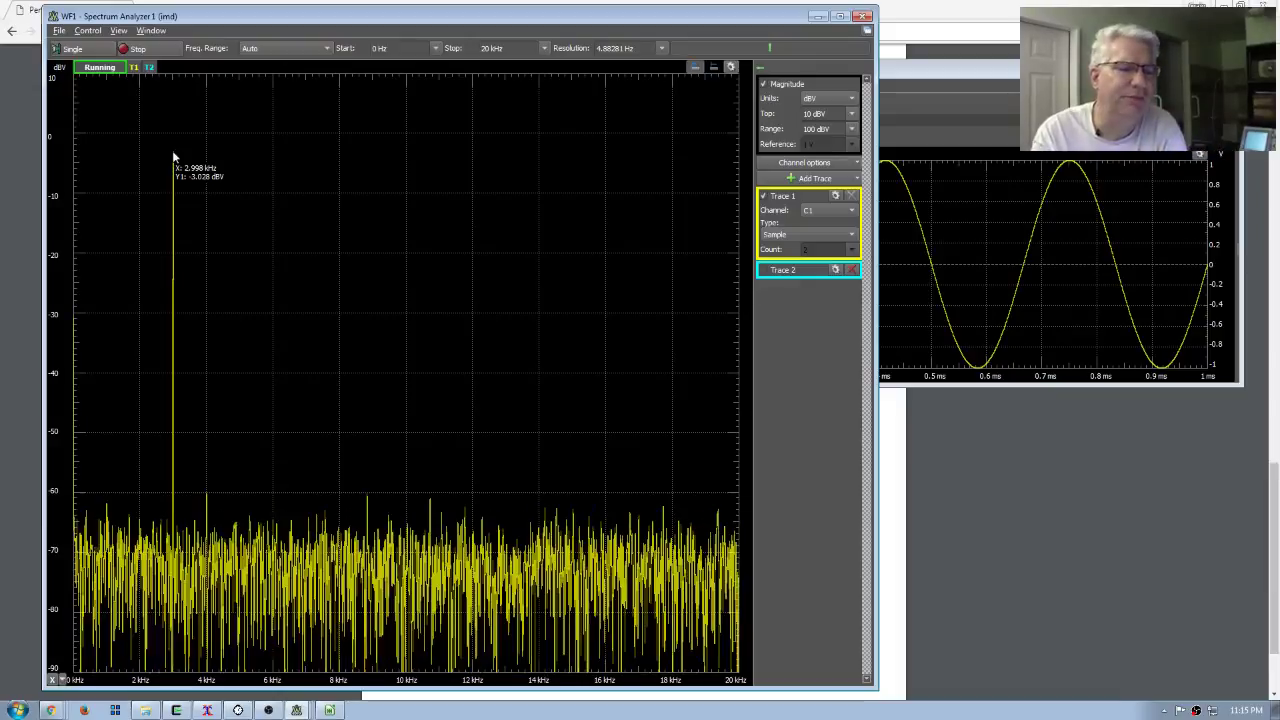
key(alt+Tab)
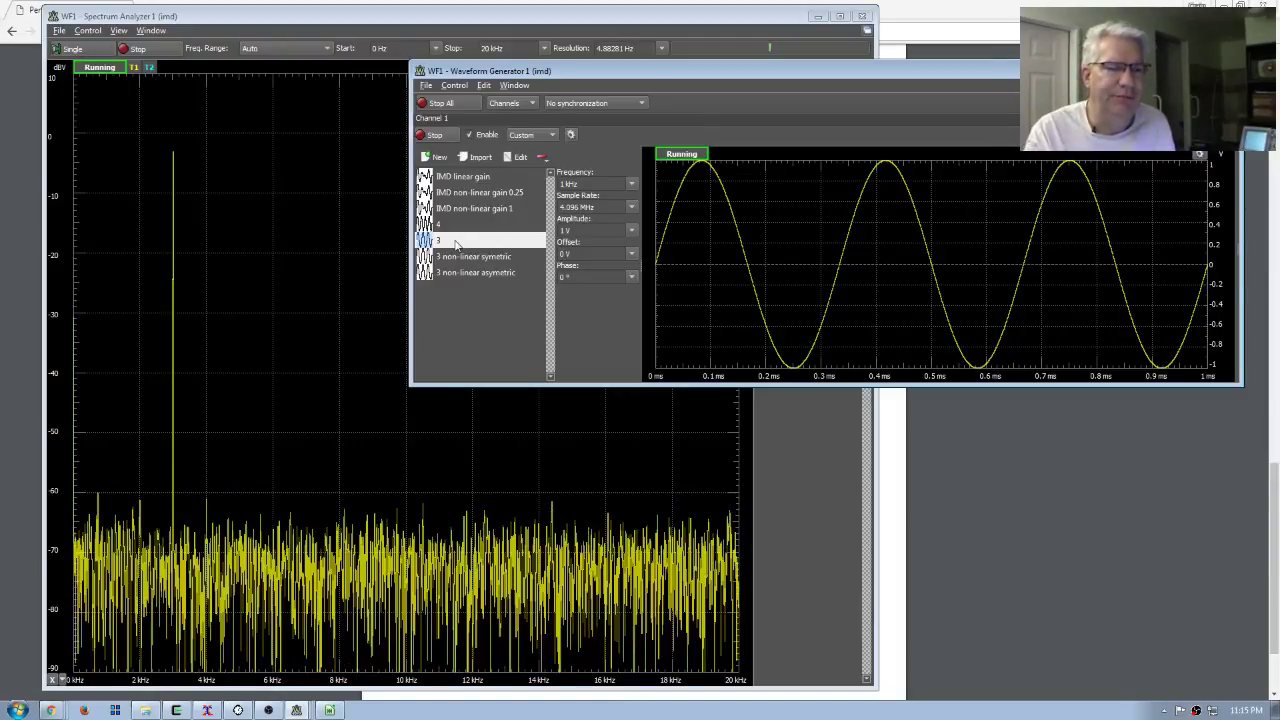
click(432, 134)
key(alt+Tab)
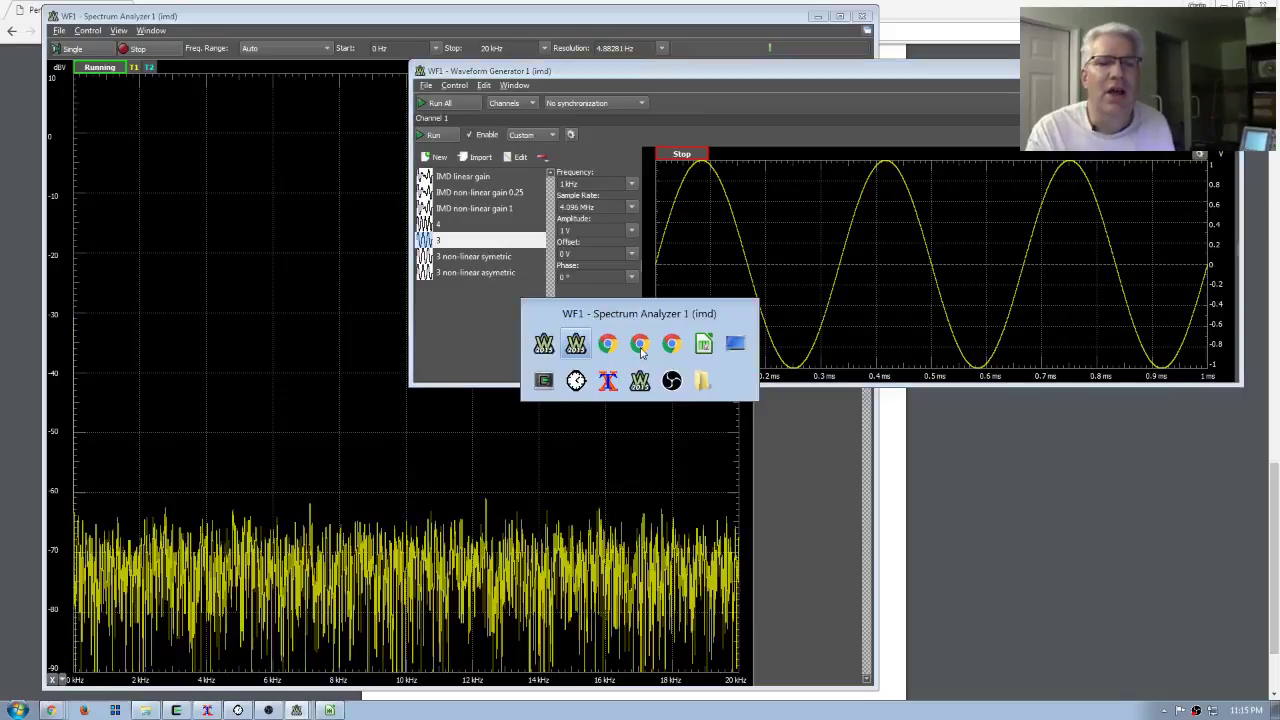
key(alt+Tab)
key(alt+Tab)
key(alt+Tab)
key(alt+Tab)
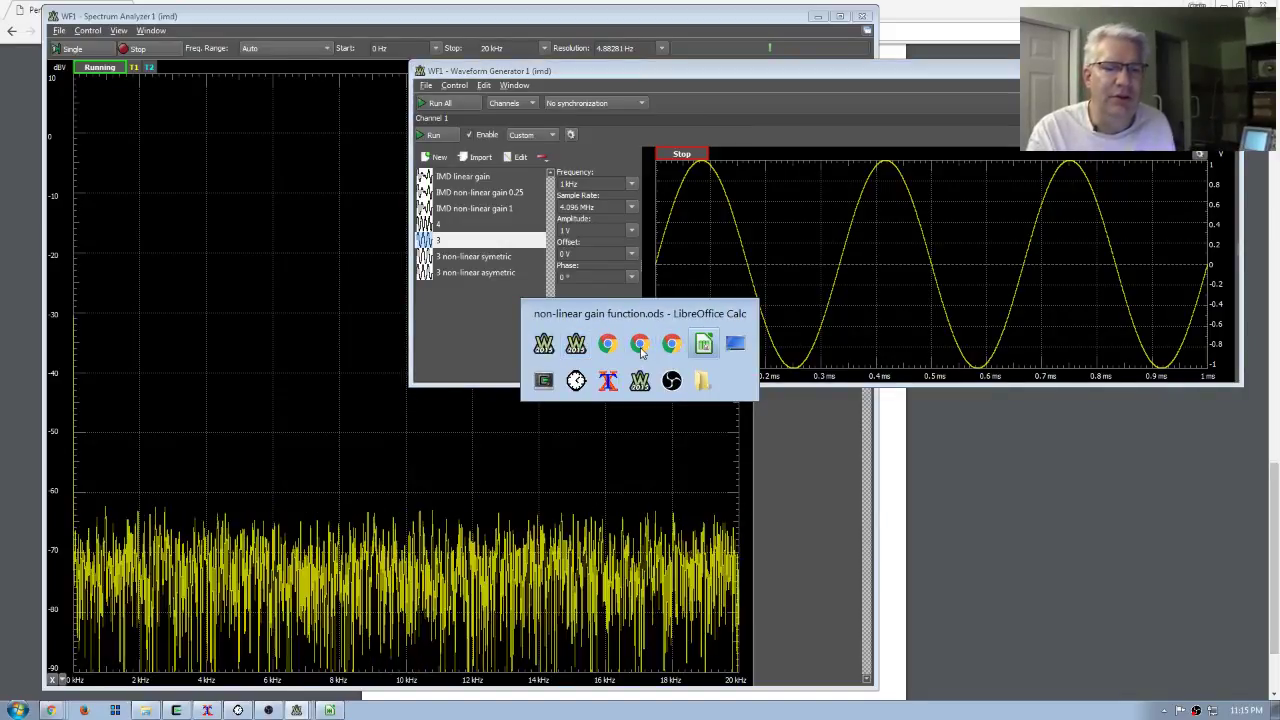
key(alt+Tab)
key(alt+Tab)
key(alt+Tab)
key(alt+Tab)
key(alt+Tab)
key(alt+Tab)
key(alt+Tab)
key(alt+Tab)
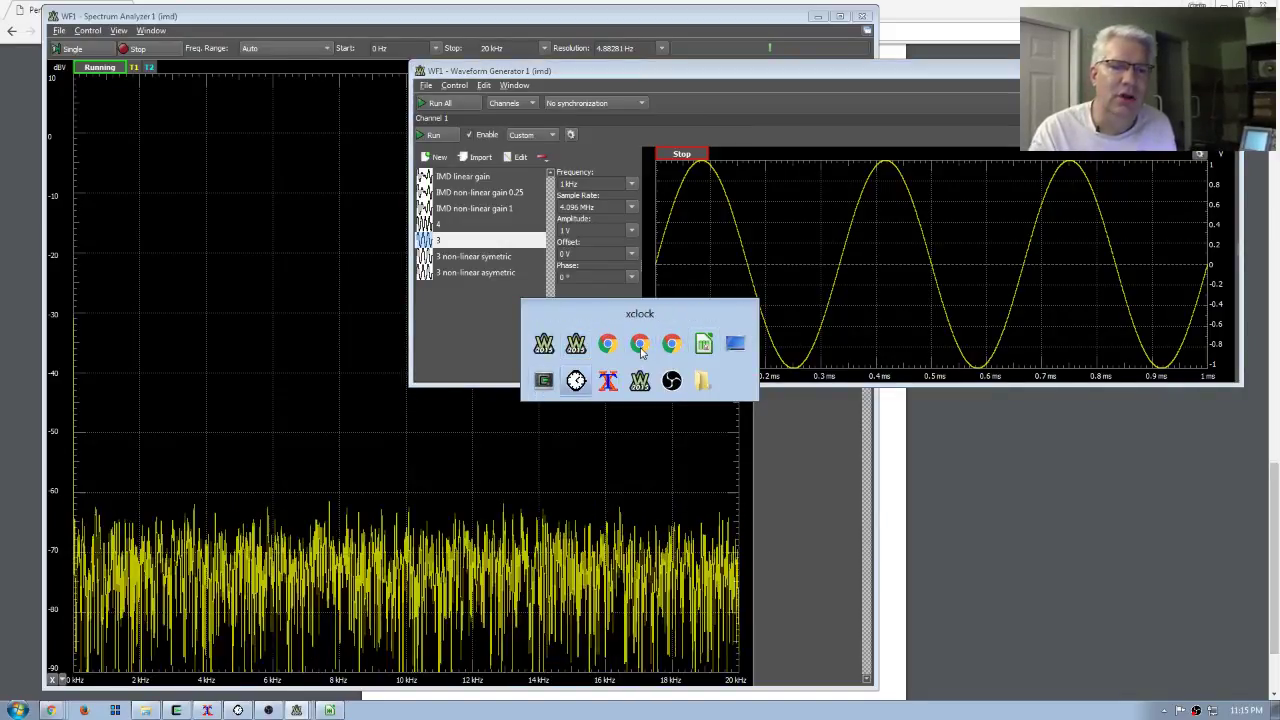
key(alt+Tab)
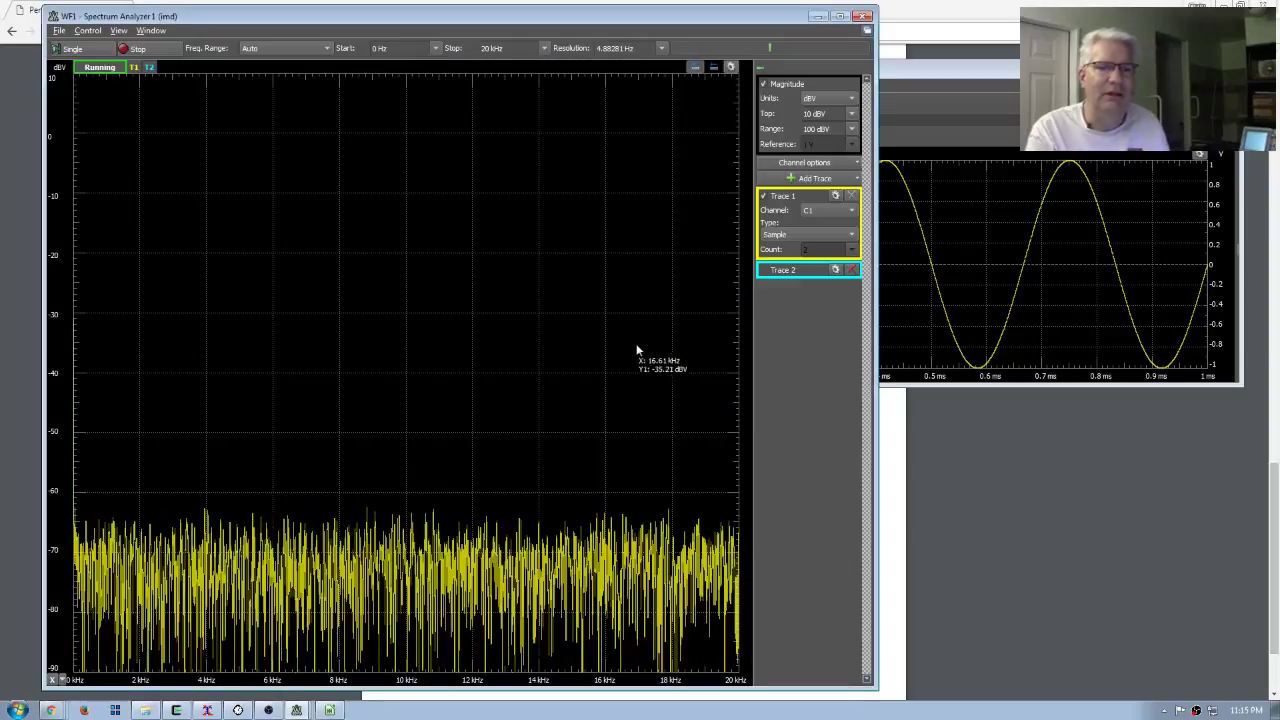
Open custom waveform 3 for editing in the Waveform Generator
click(901, 76)
double_click(455, 244)
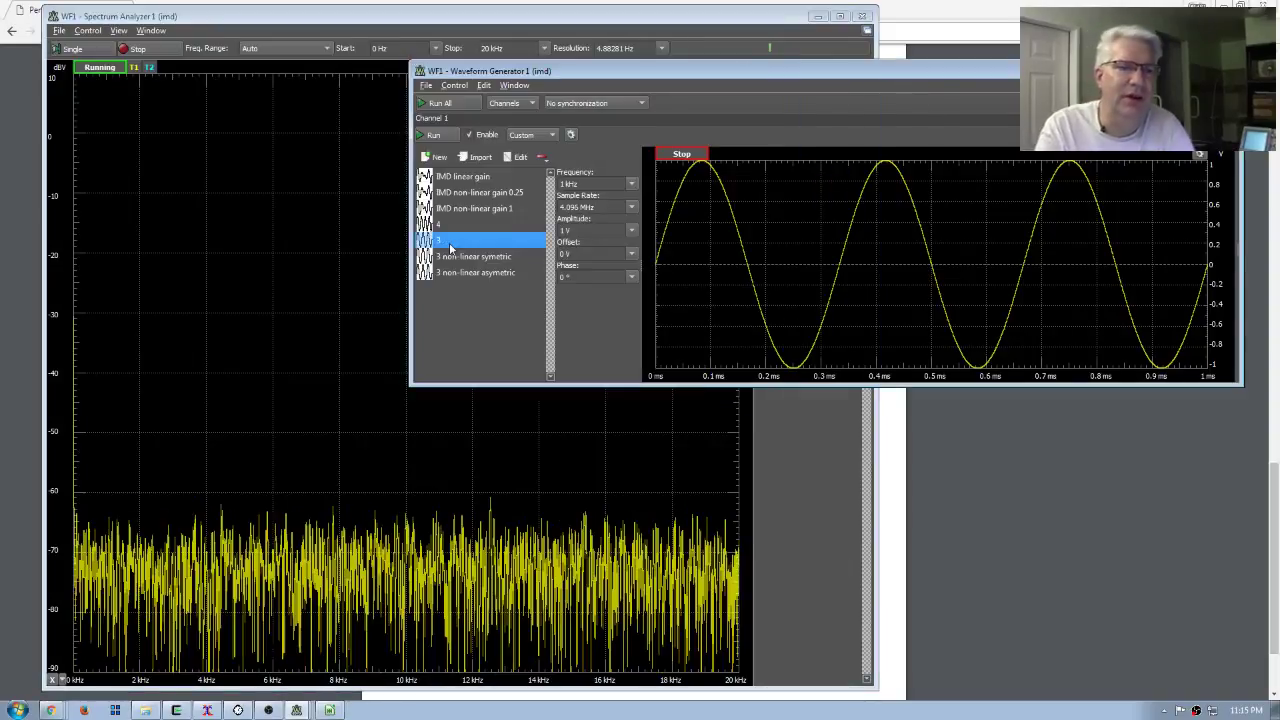
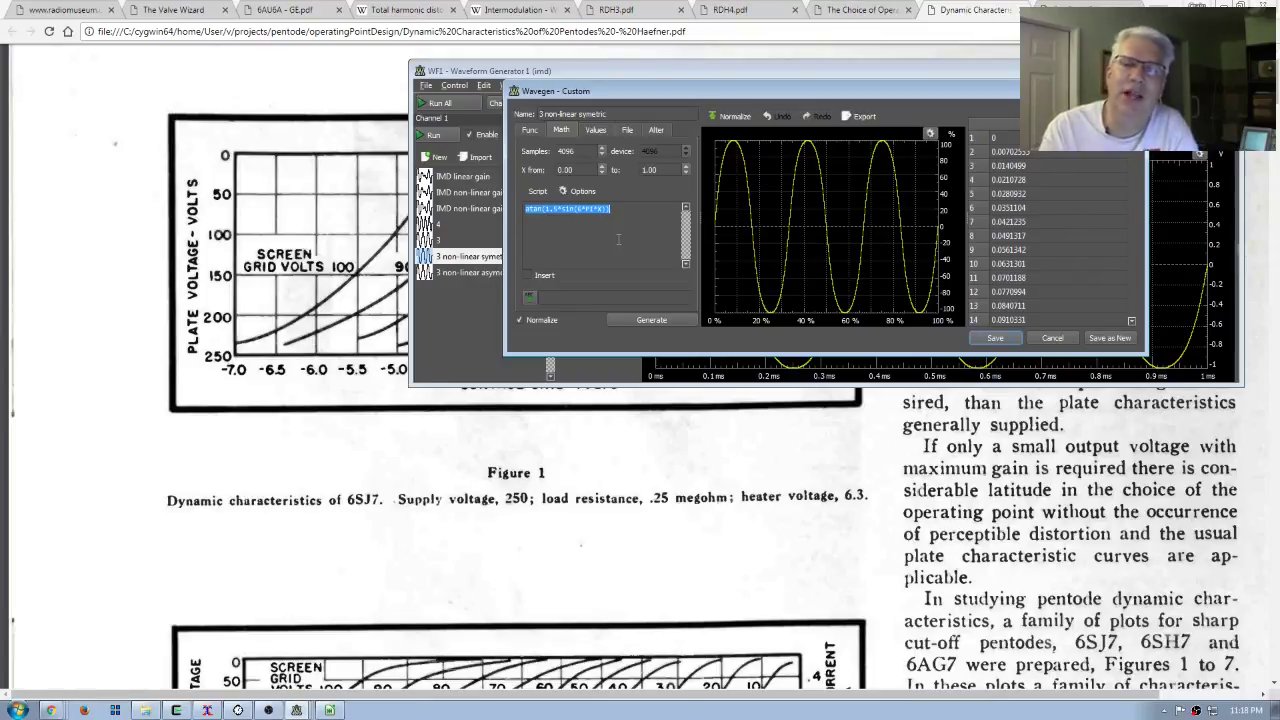
Save the "3 non-linear symetric" waveform and compare its shape with waveform 3
click(998, 339)
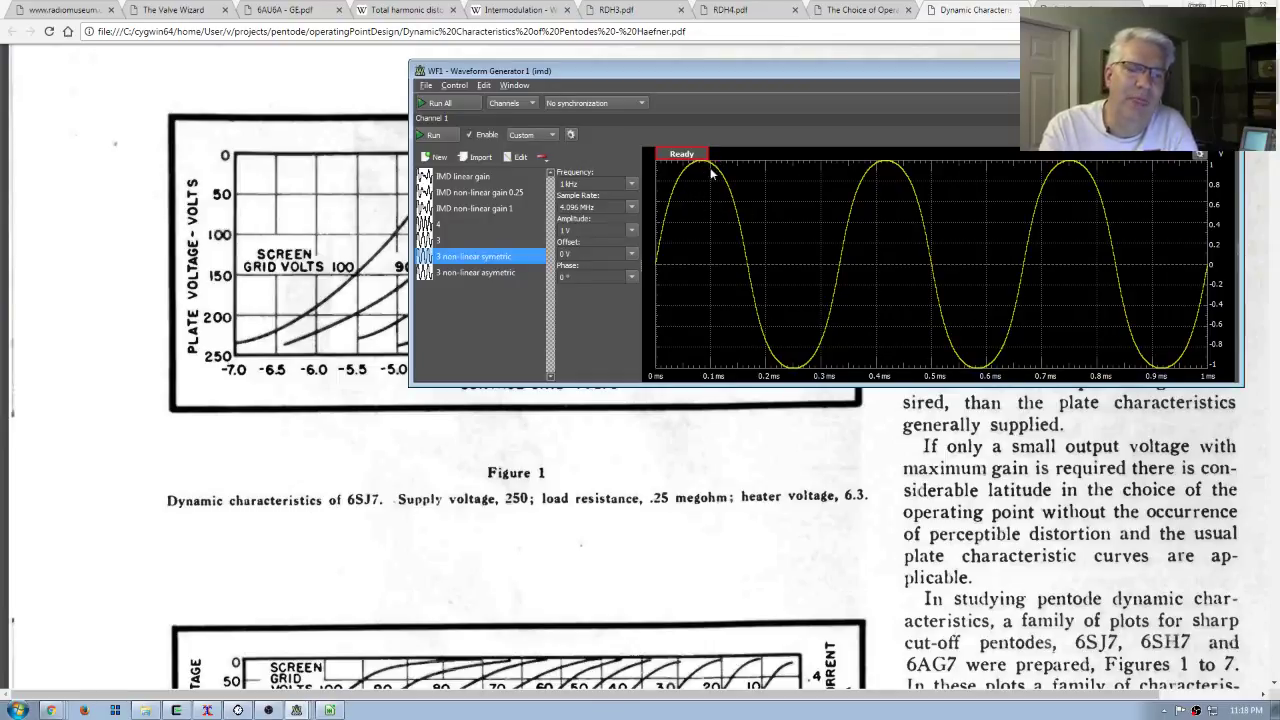
click(441, 241)
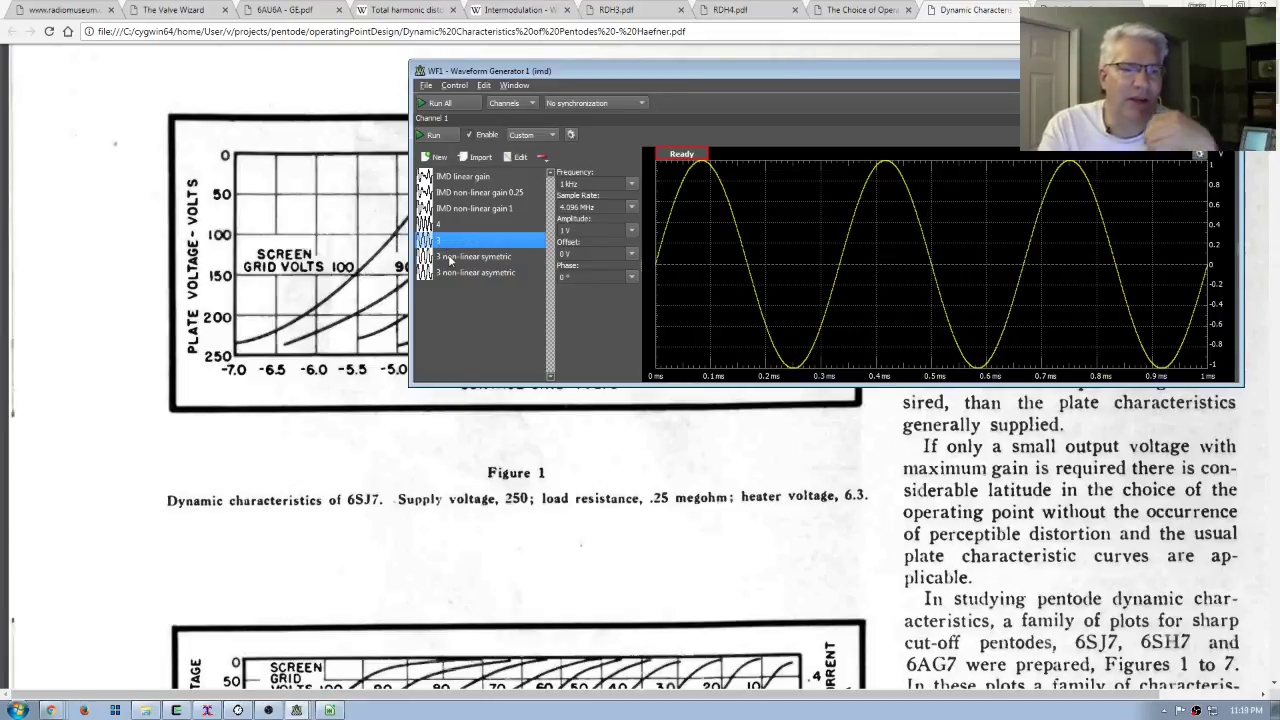
click(449, 258)
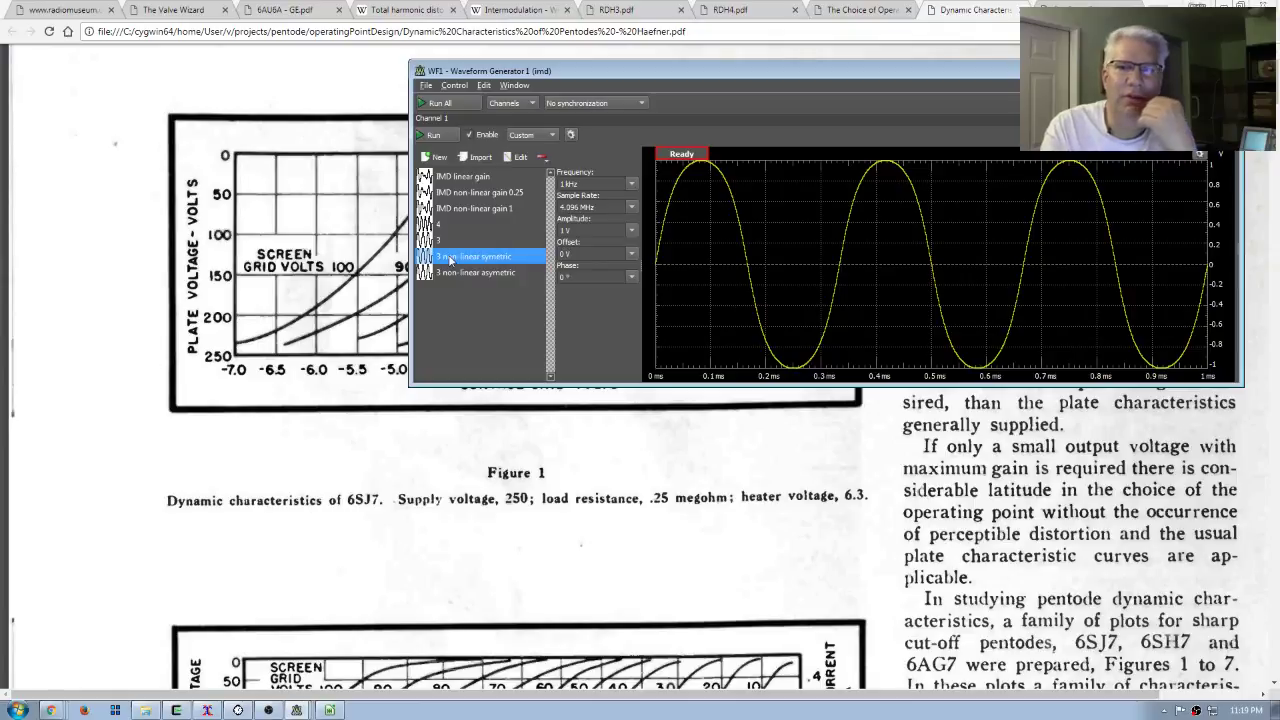
click(449, 241)
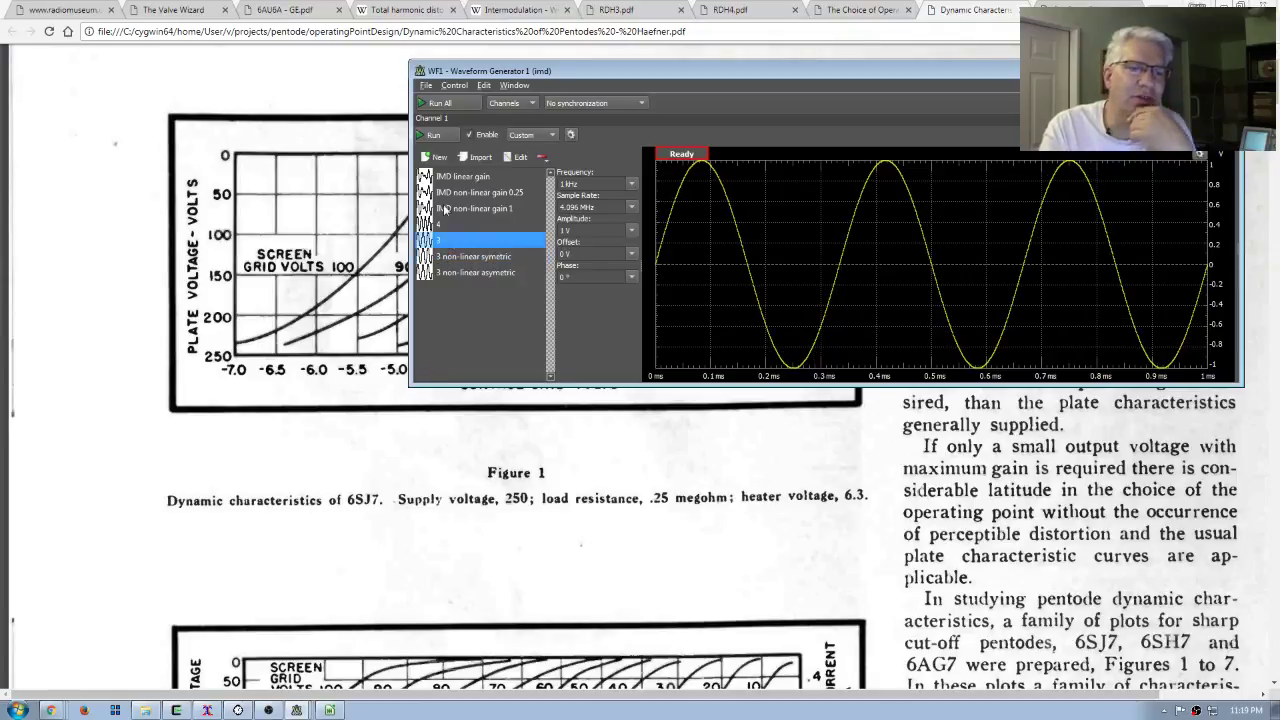
Start the channel 1 output with the "3 non-linear symetric" waveform and view its spectrum
click(437, 137)
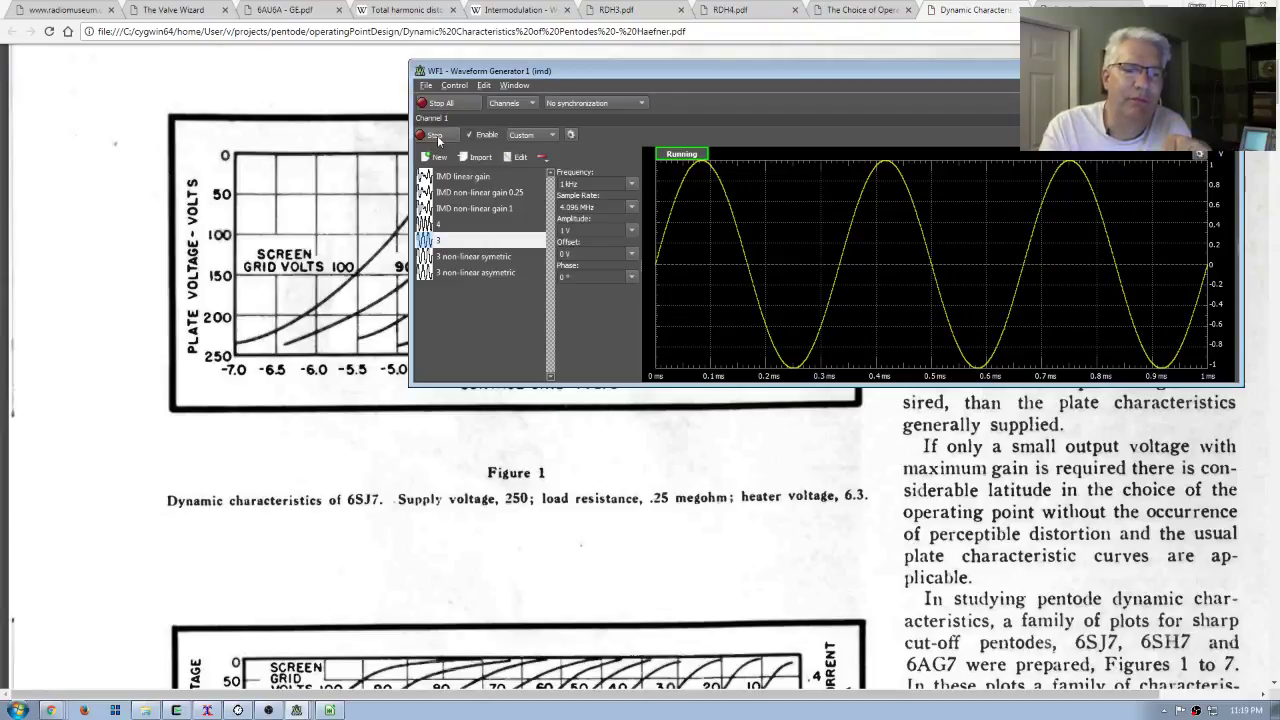
click(462, 258)
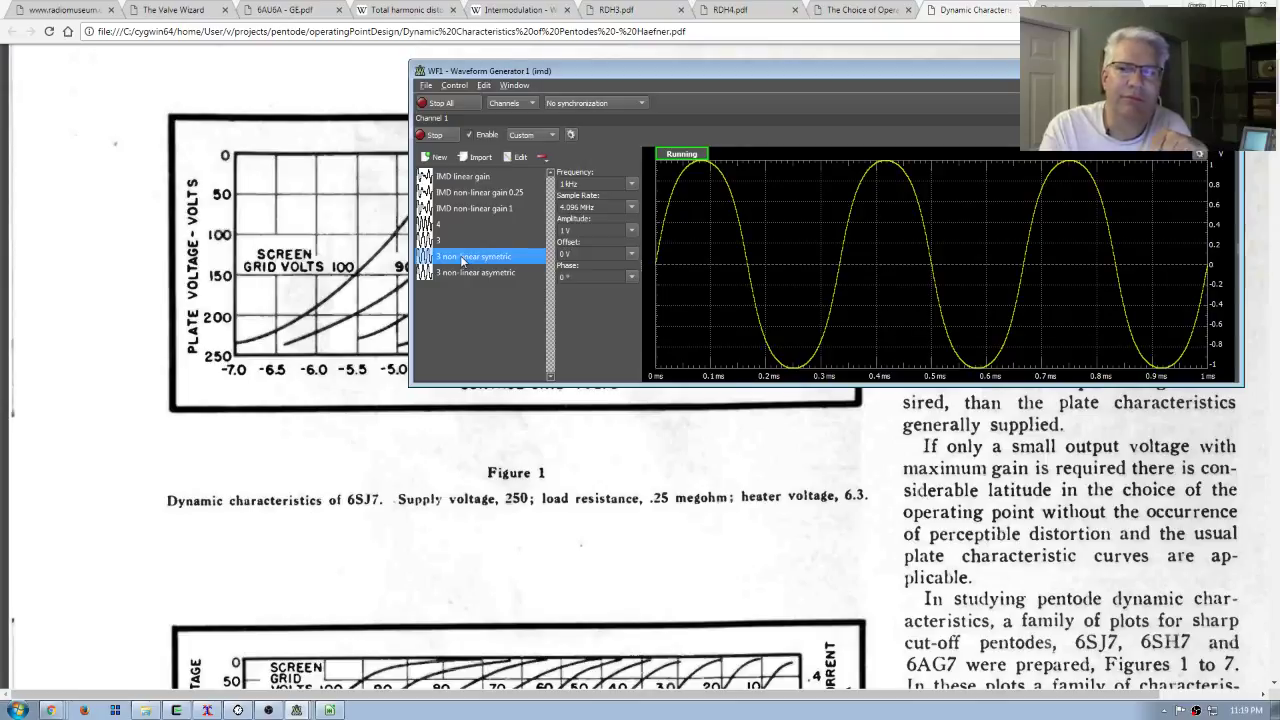
key(alt+Tab)
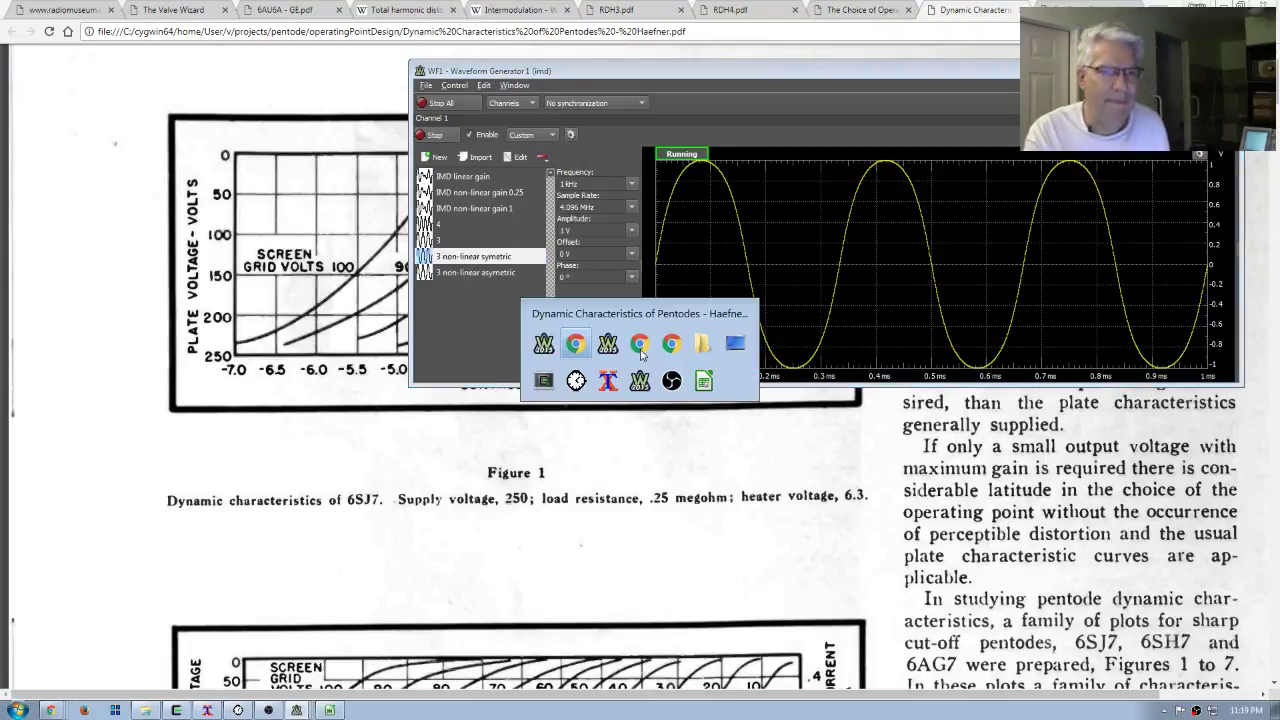
key(alt+Tab)
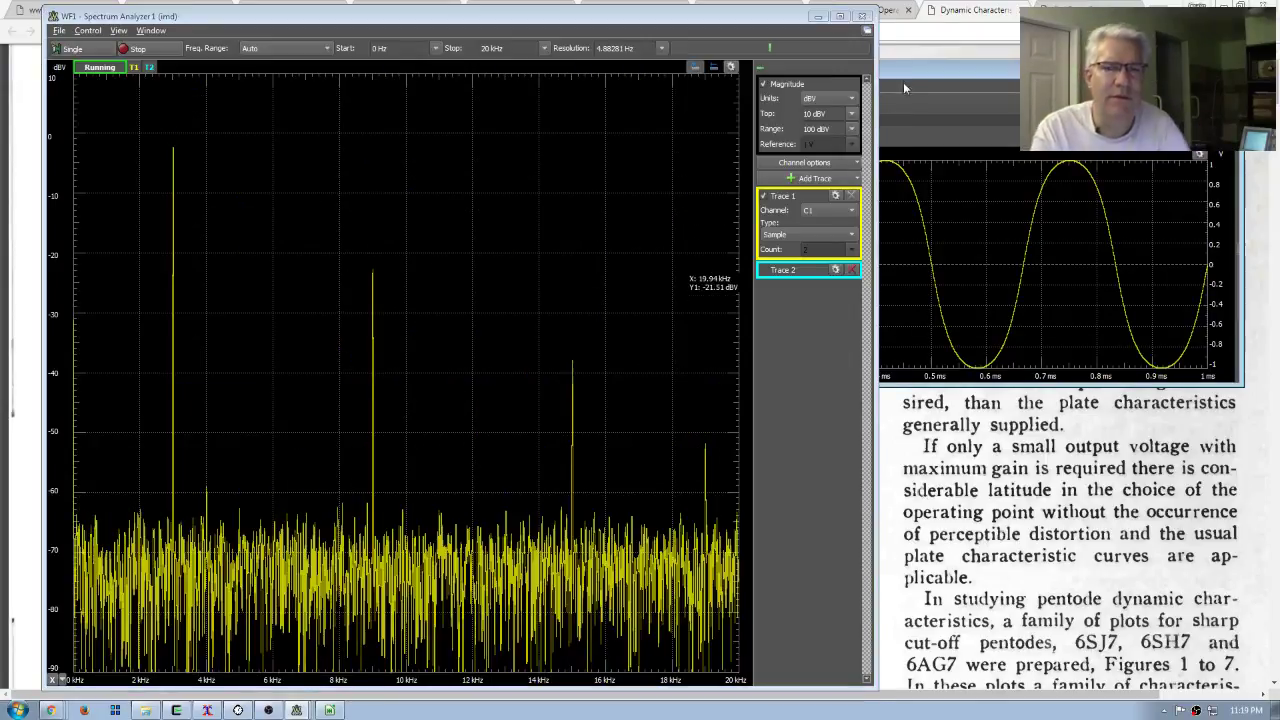
Compare the spectrum of waveform 3 with that of "3 non-linear symetric" while the generator is running
click(898, 78)
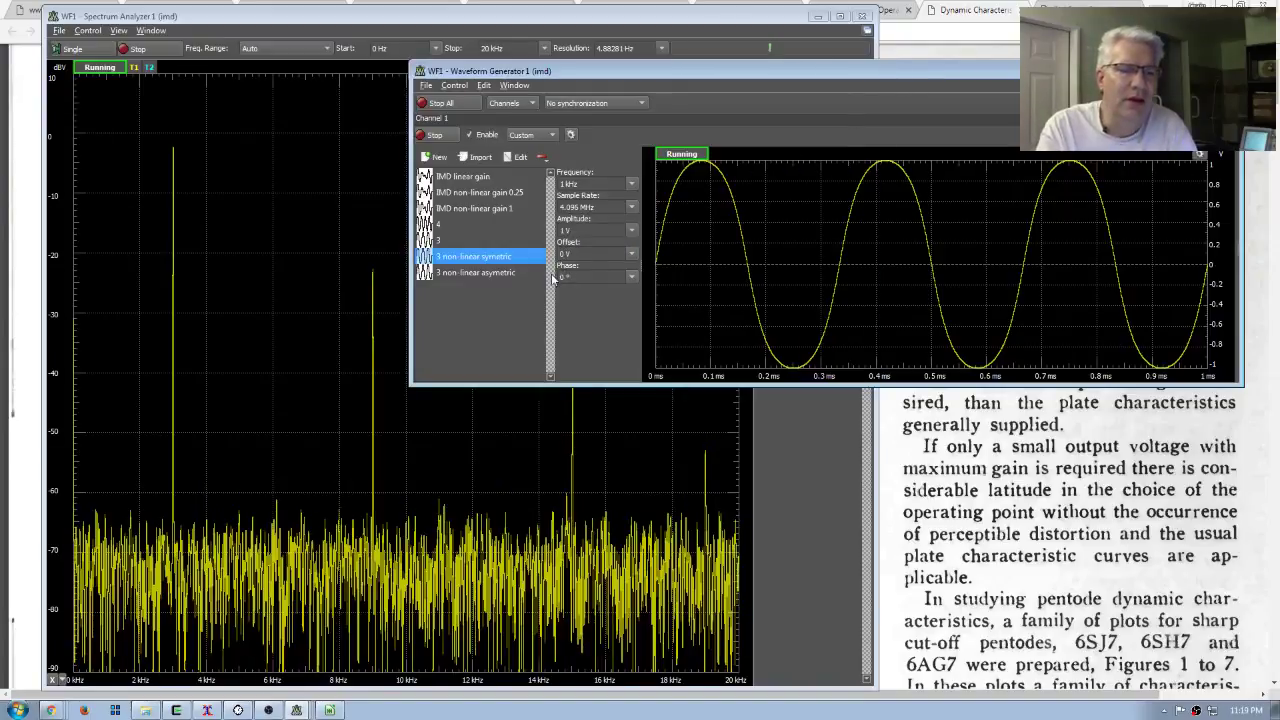
click(468, 242)
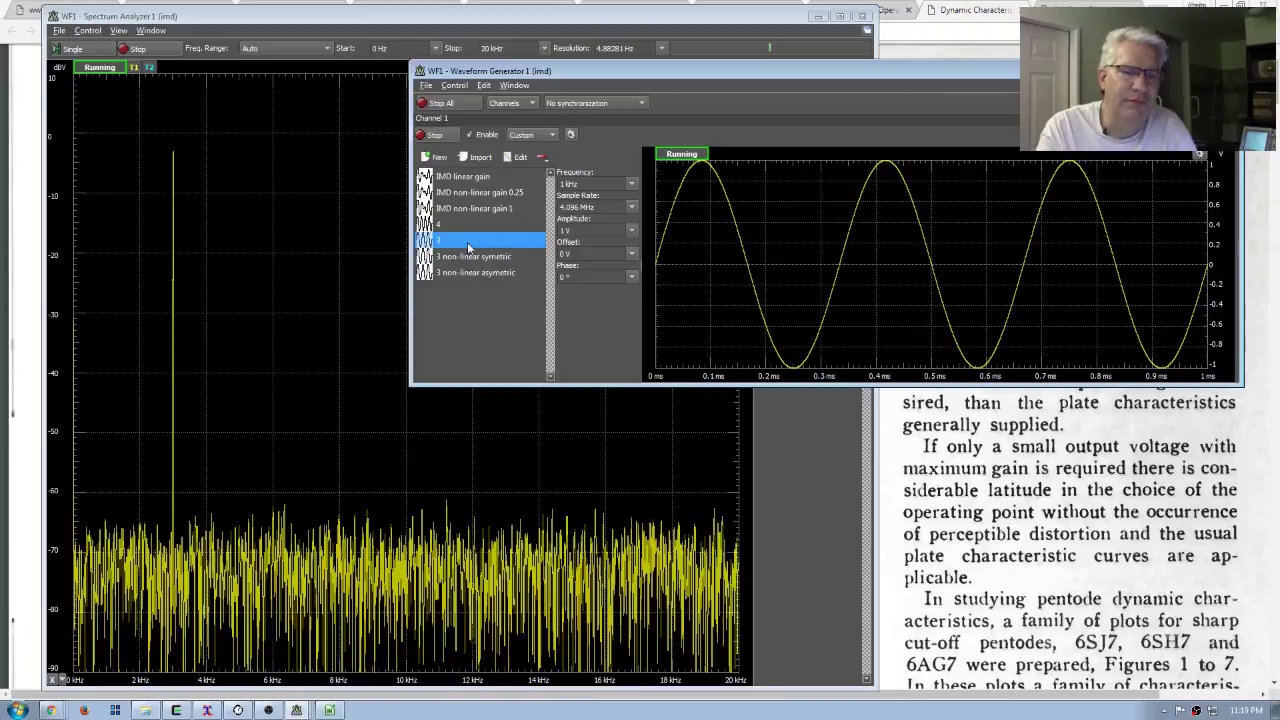
click(470, 257)
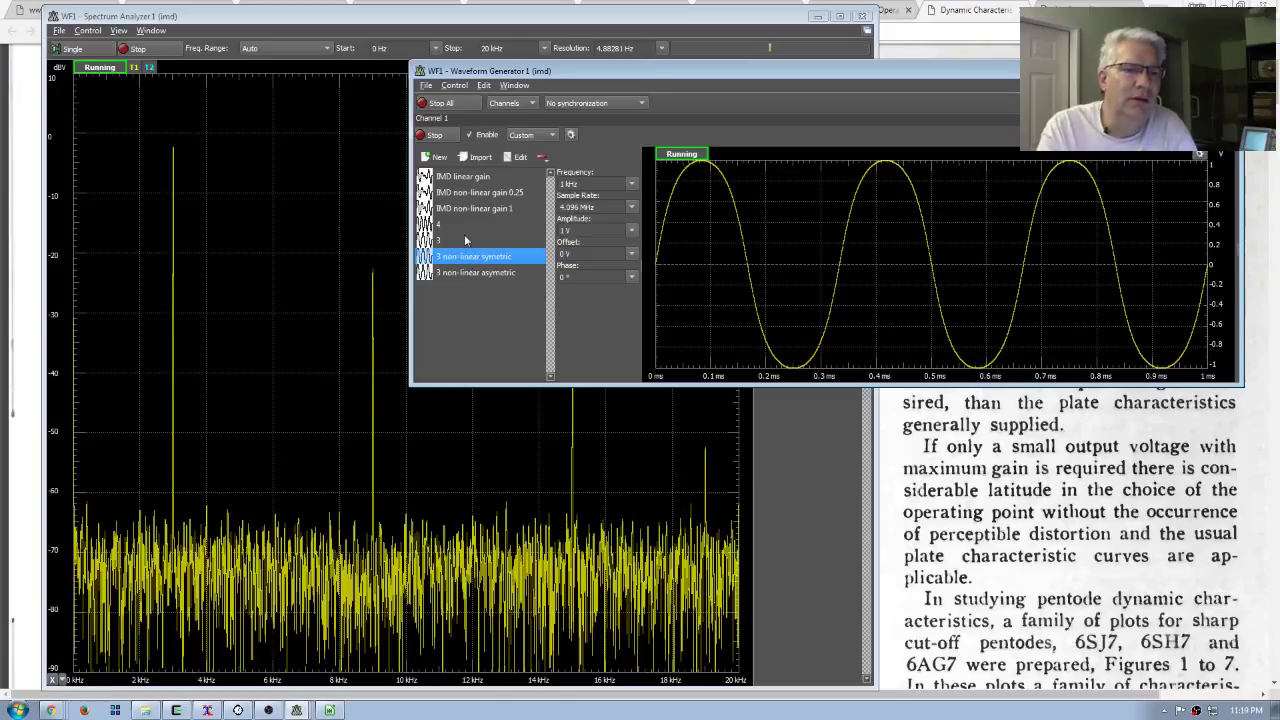
Capture a single spectrum of the "3 non-linear symetric" signal and stop the channel 1 output
click(86, 46)
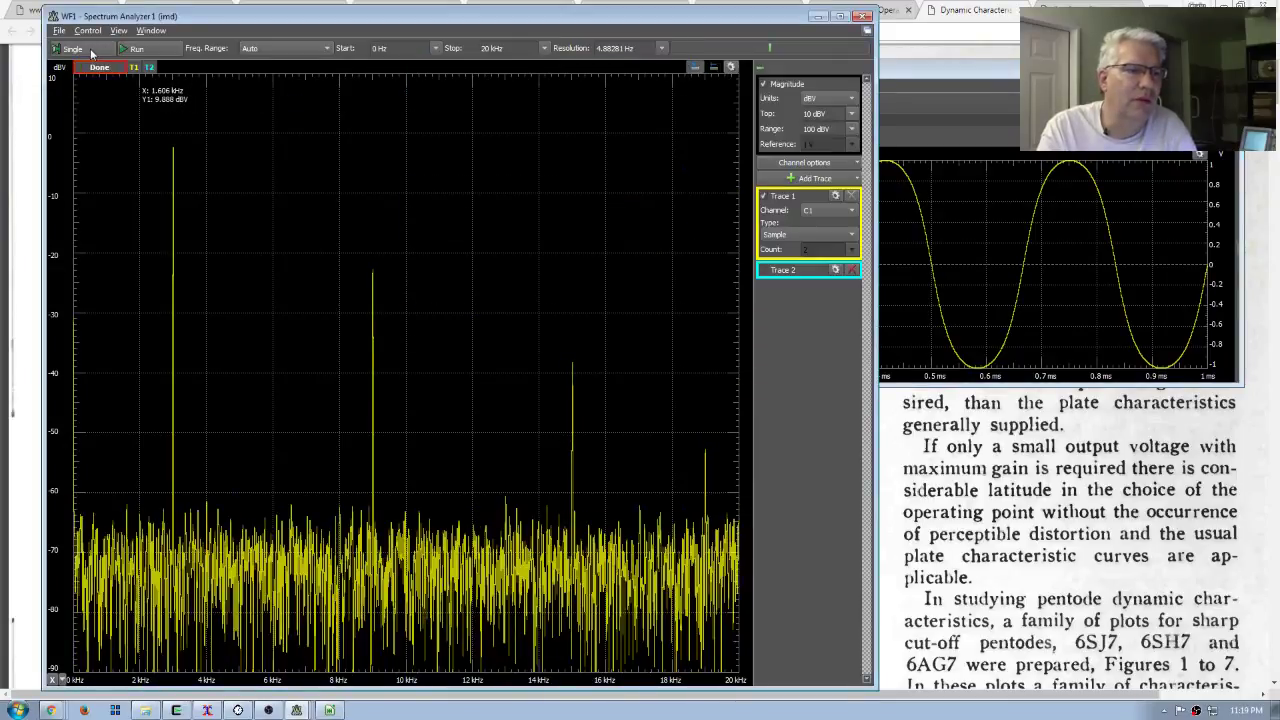
click(888, 75)
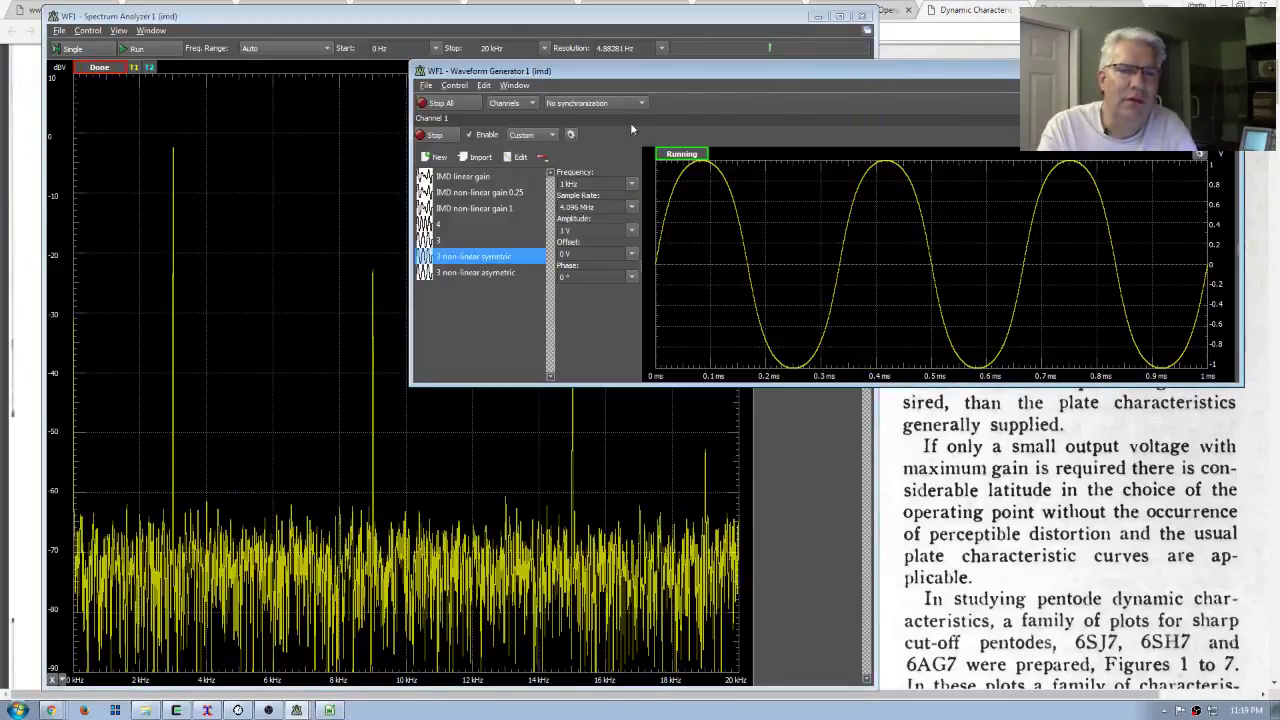
click(432, 134)
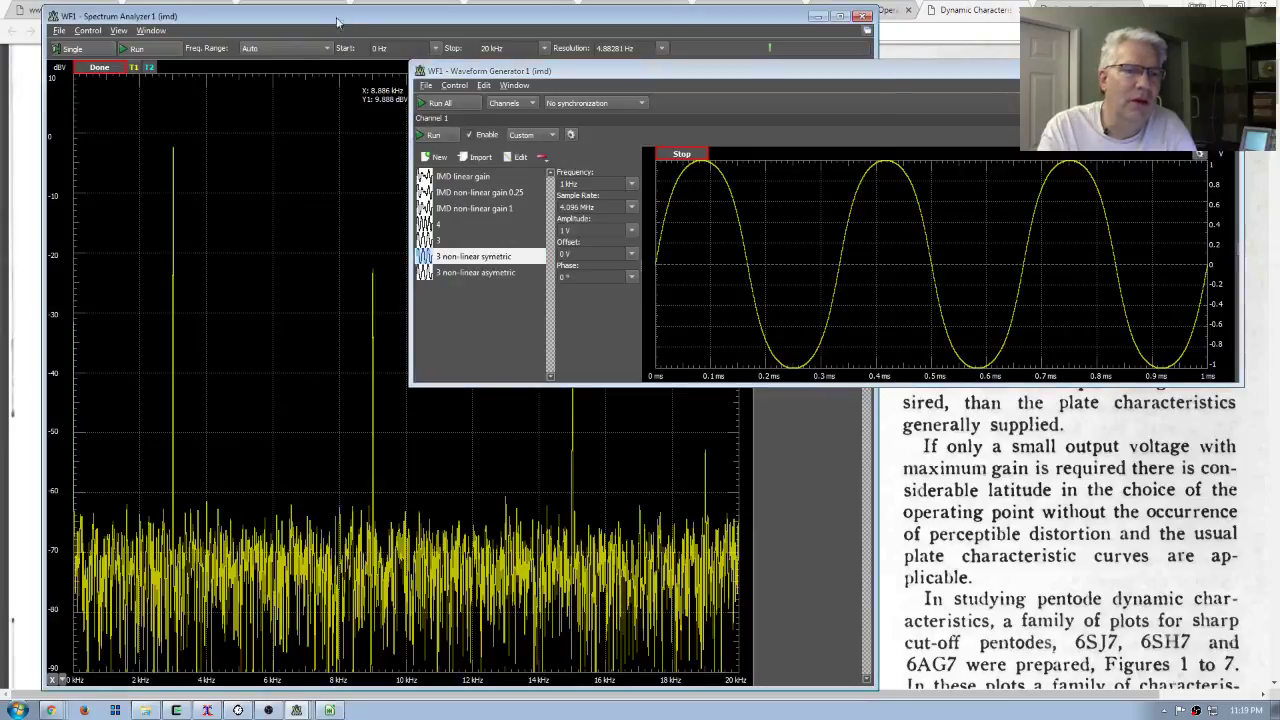
Set the analyzer's stop frequency to 50 kHz and acquire the spectrum again with the generator output running
click(360, 78)
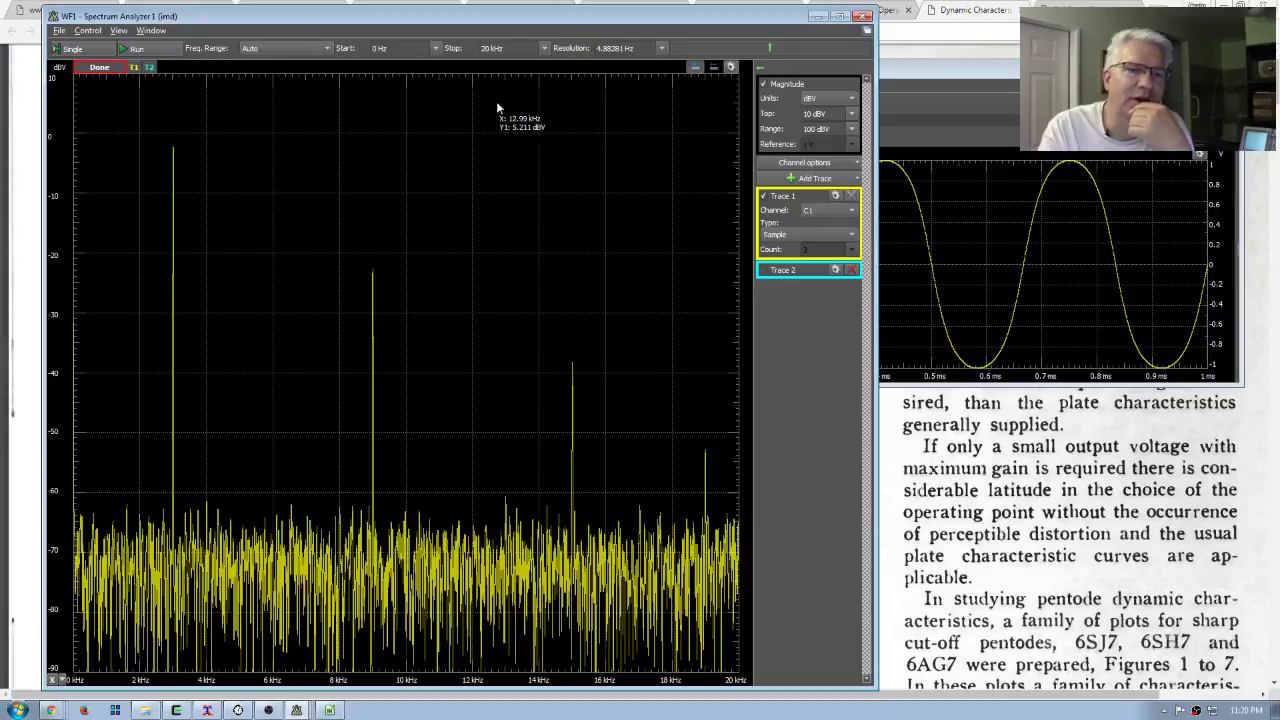
click(544, 52)
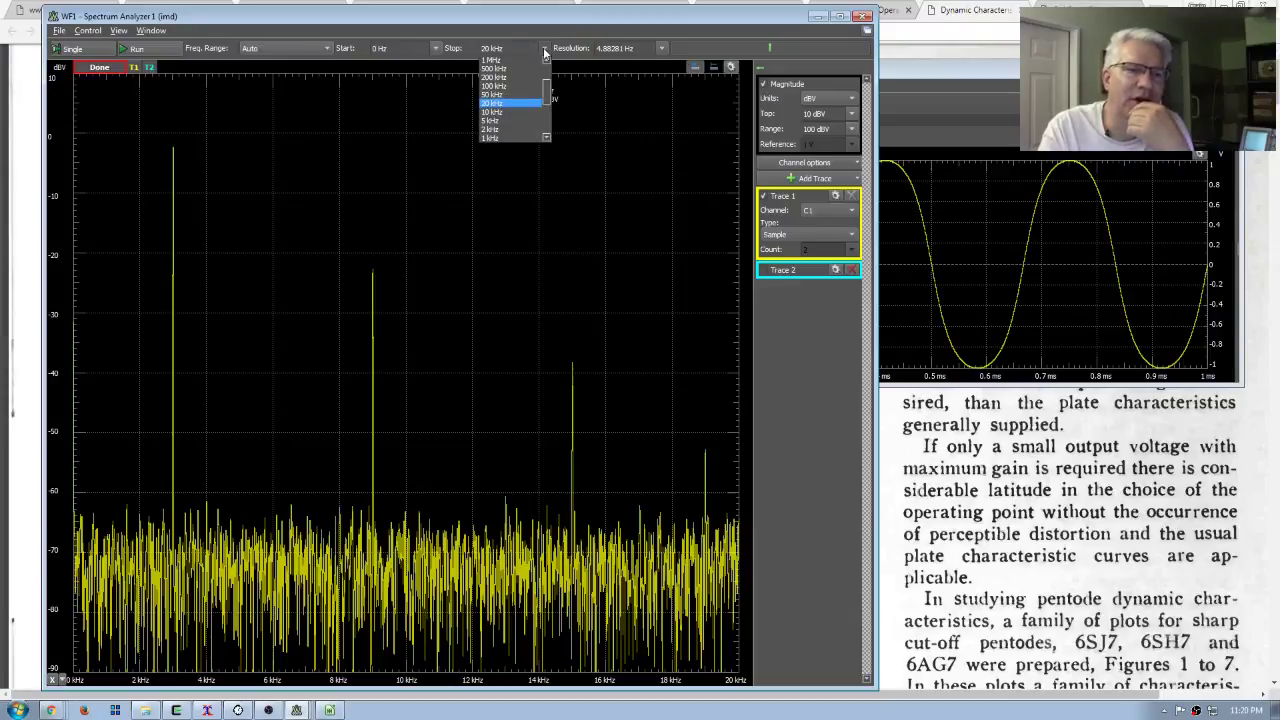
click(506, 97)
key(alt+Tab)
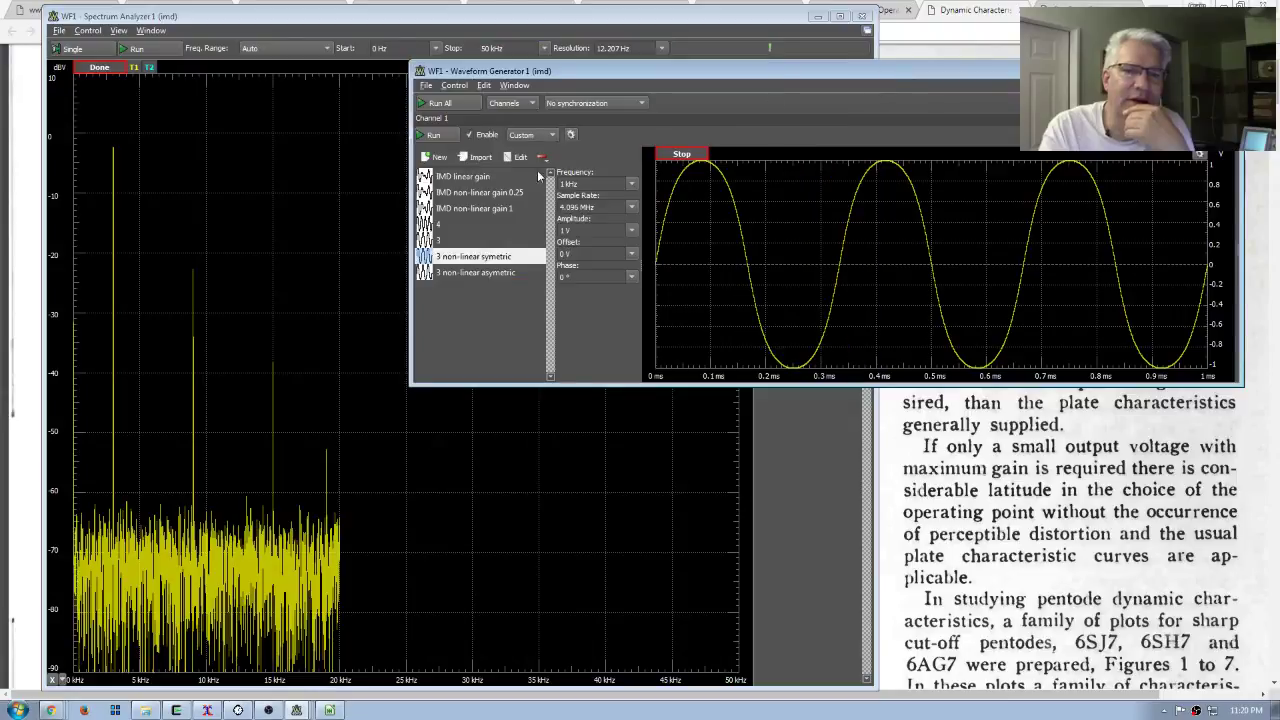
click(435, 135)
click(87, 49)
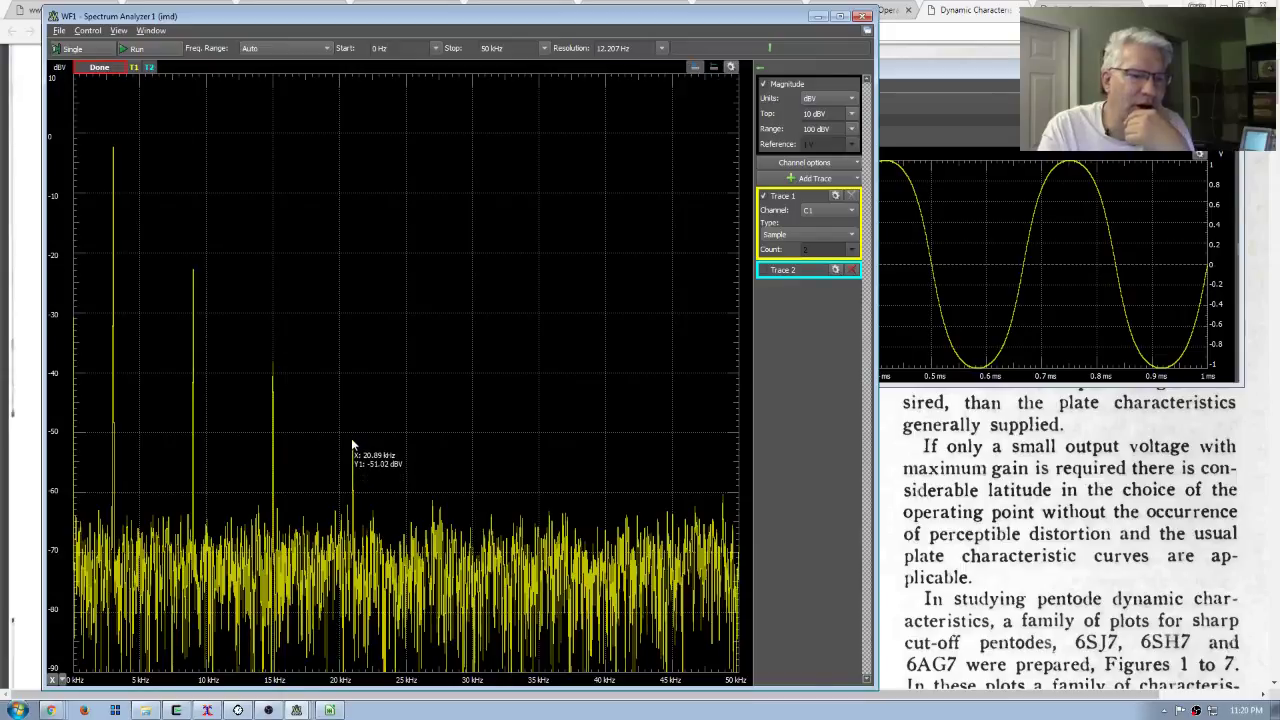
click(131, 48)
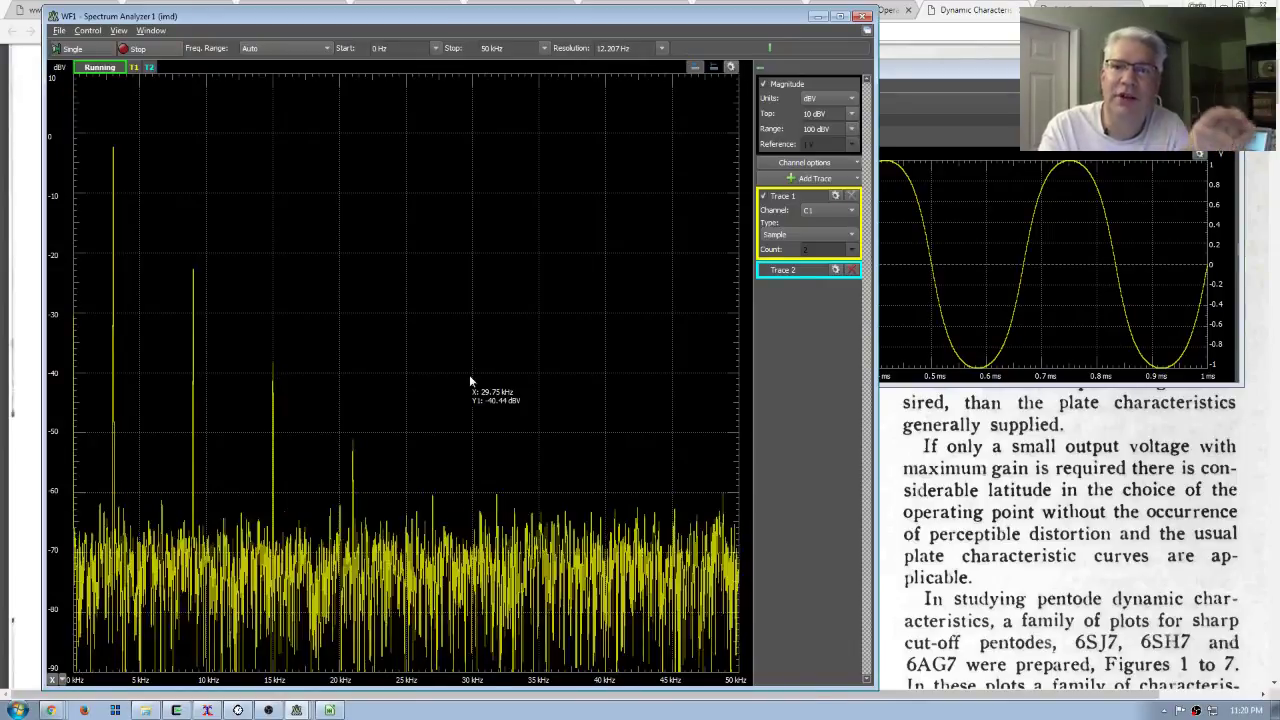
Switch the running output to the "3 non-linear asymetric" waveform, leaving its editor without saving
click(916, 75)
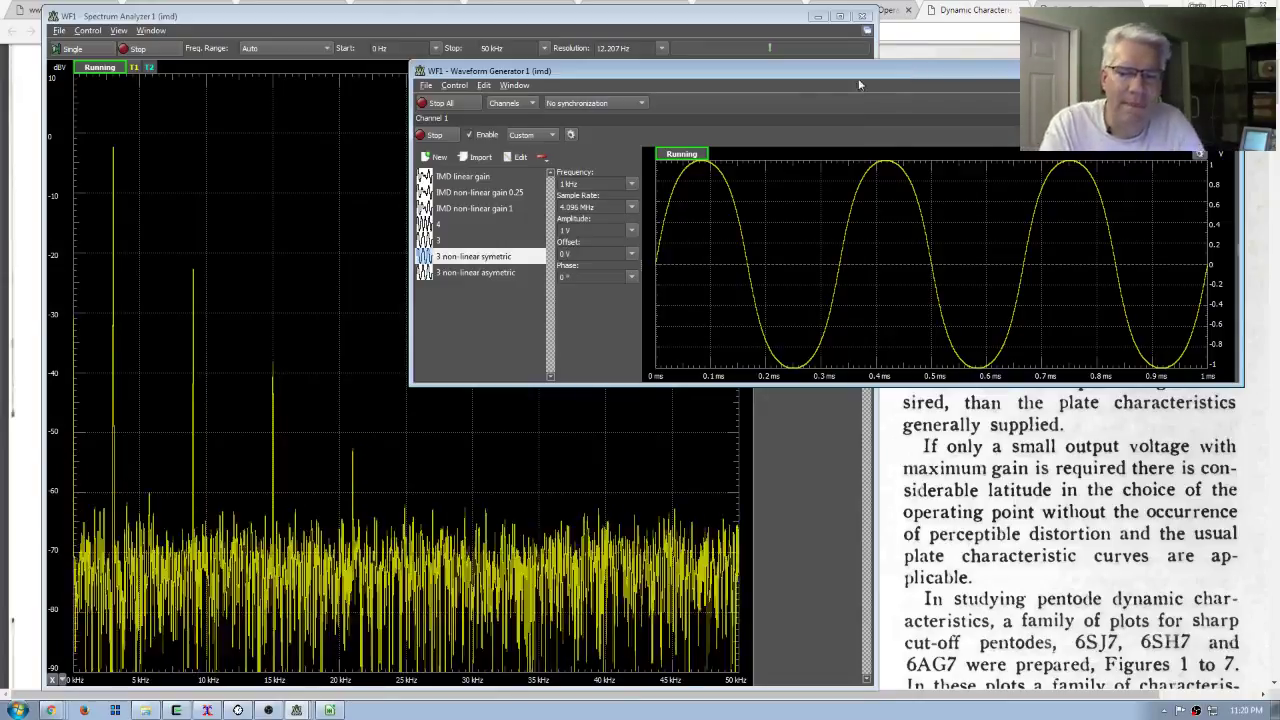
double_click(496, 271)
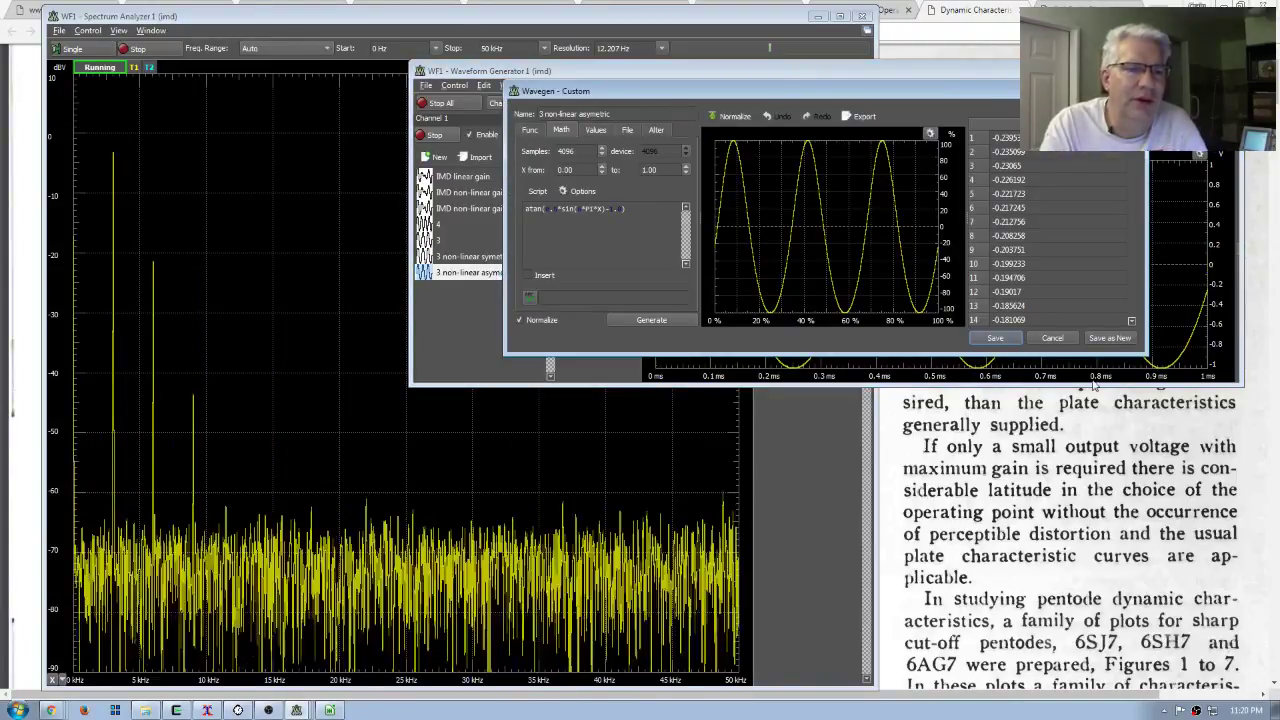
click(1052, 338)
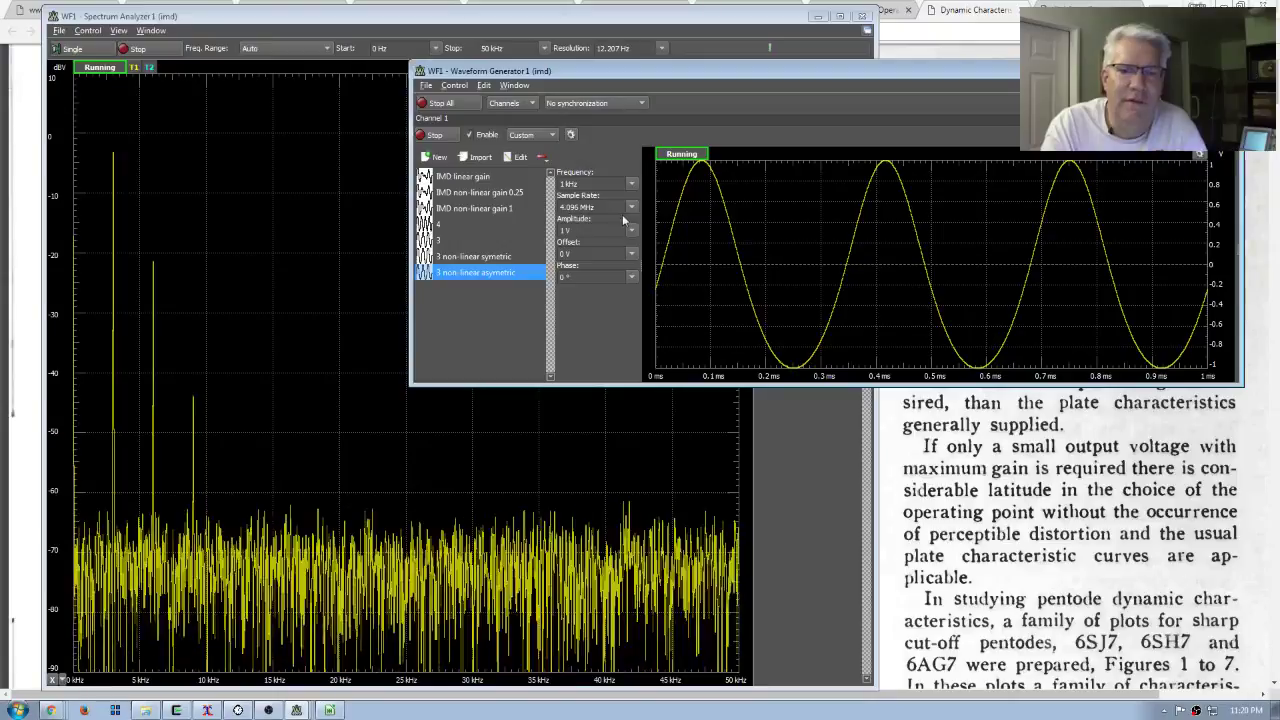
Highlight the atan formula of the "3 non-linear asymetric" waveform for review and save the waveform
double_click(471, 273)
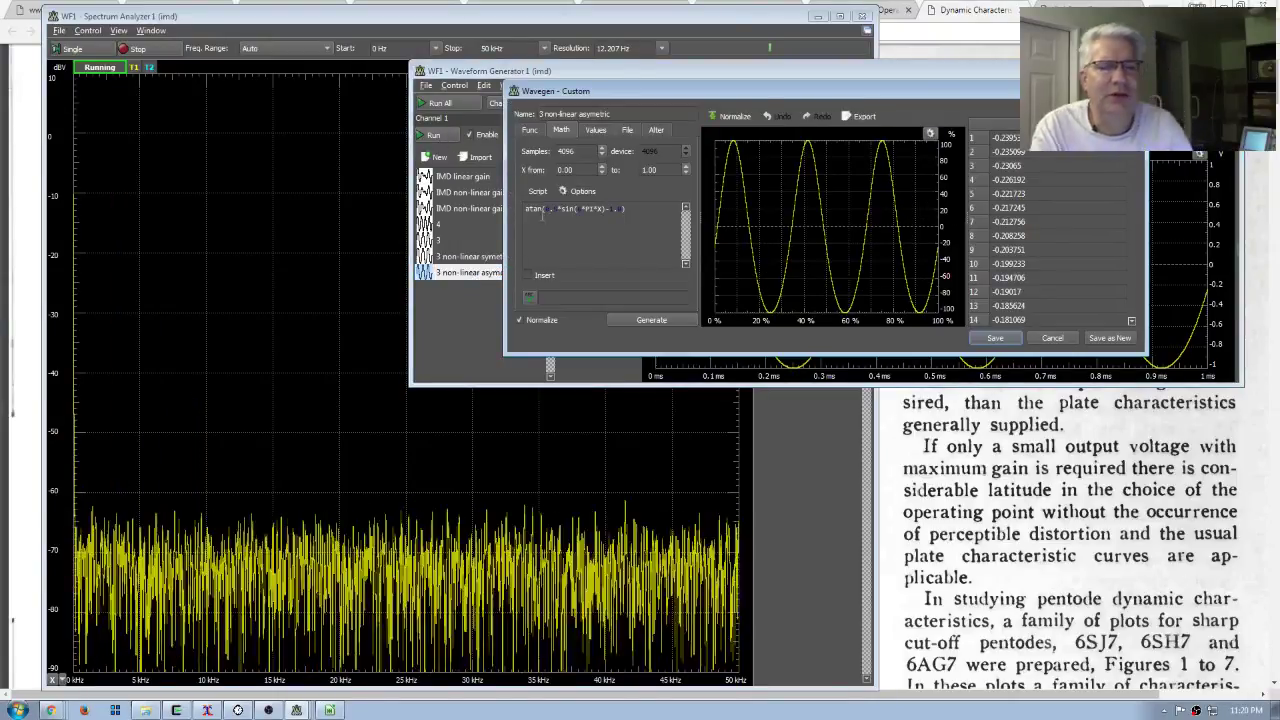
drag(526, 208, 632, 208)
click(600, 208)
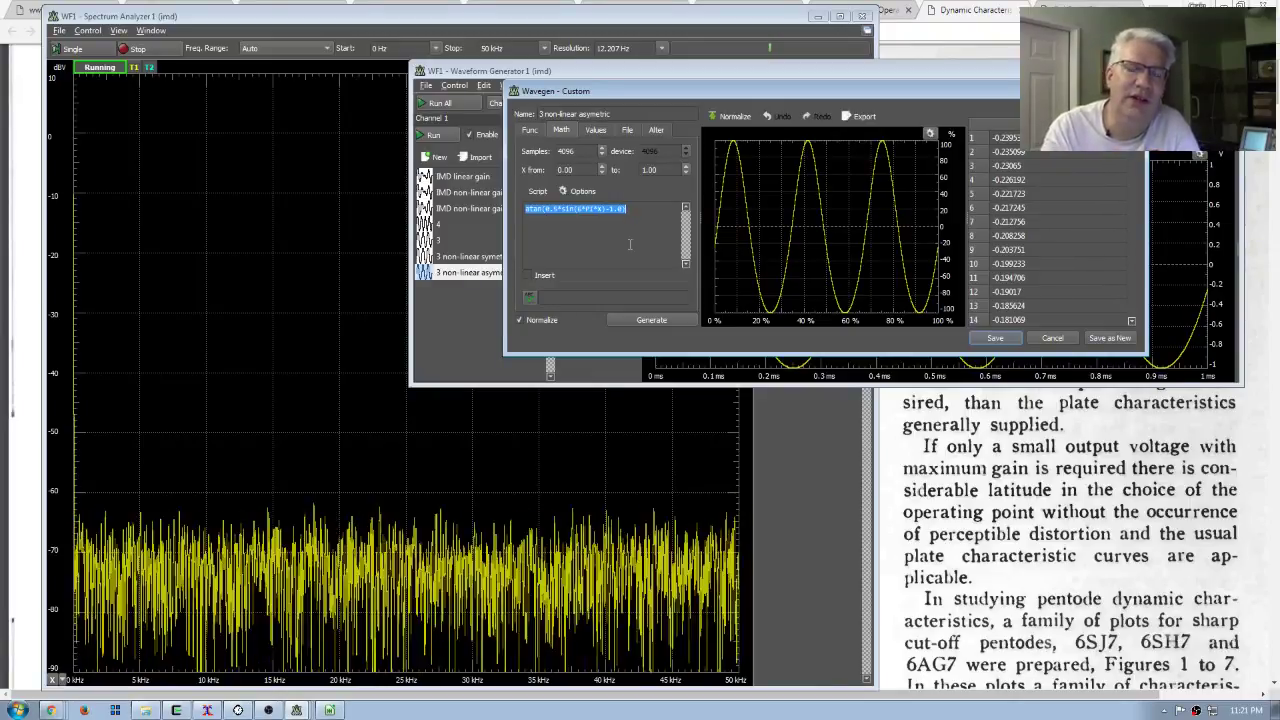
click(1010, 340)
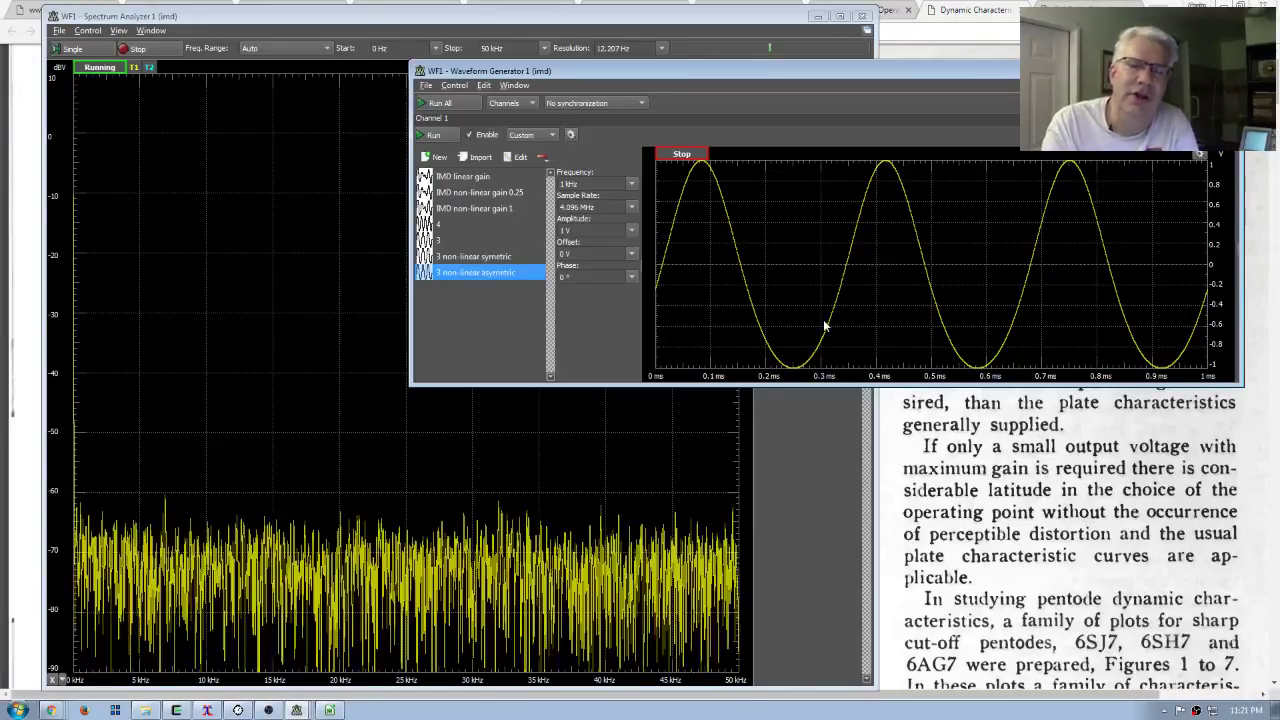
Switch to the browser and bring up the Average Plate Characteristics chart on page 3 of the 6AU6A - GE.pdf datasheet
click(926, 31)
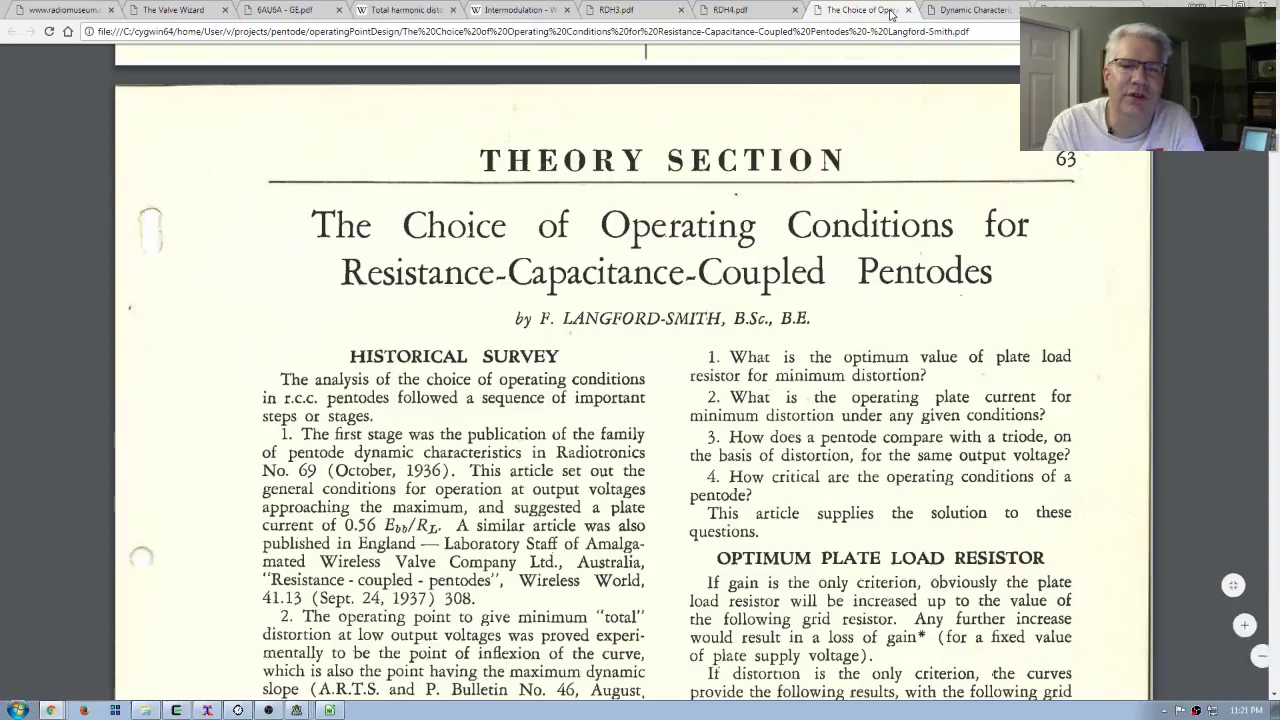
click(885, 12)
click(277, 20)
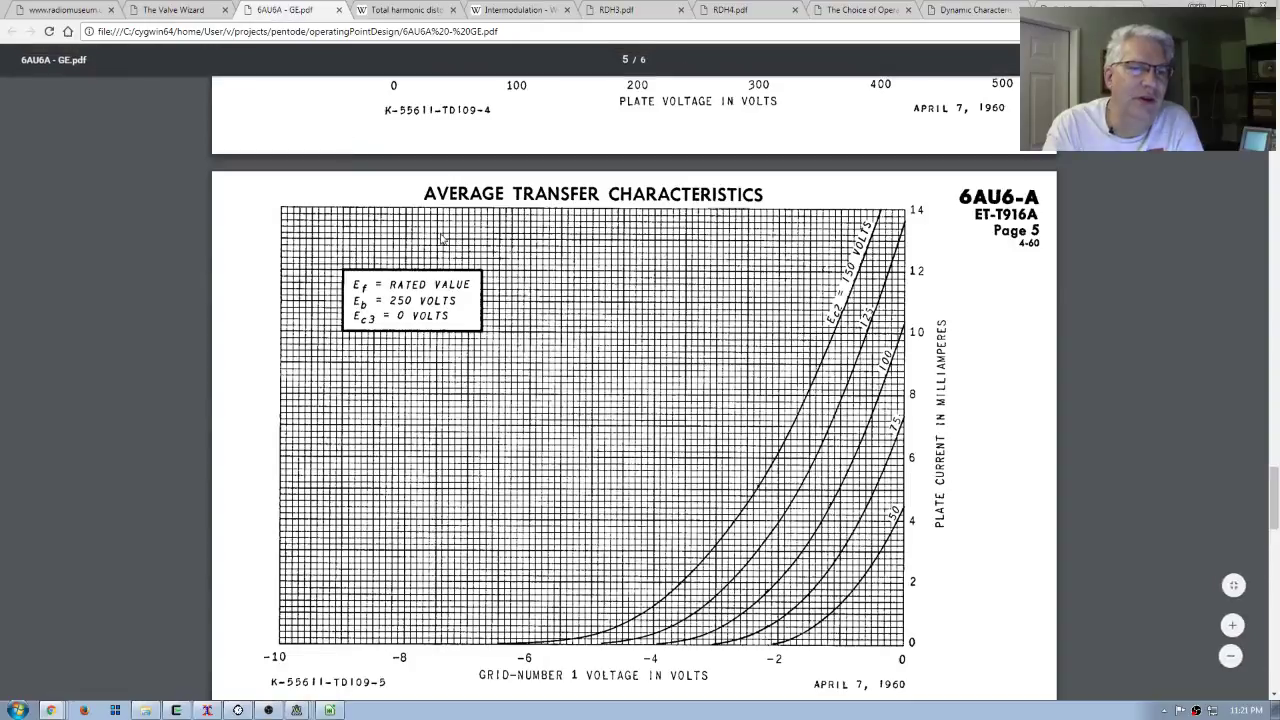
scroll(441, 238, up, 10)
scroll(441, 238, up, 10)
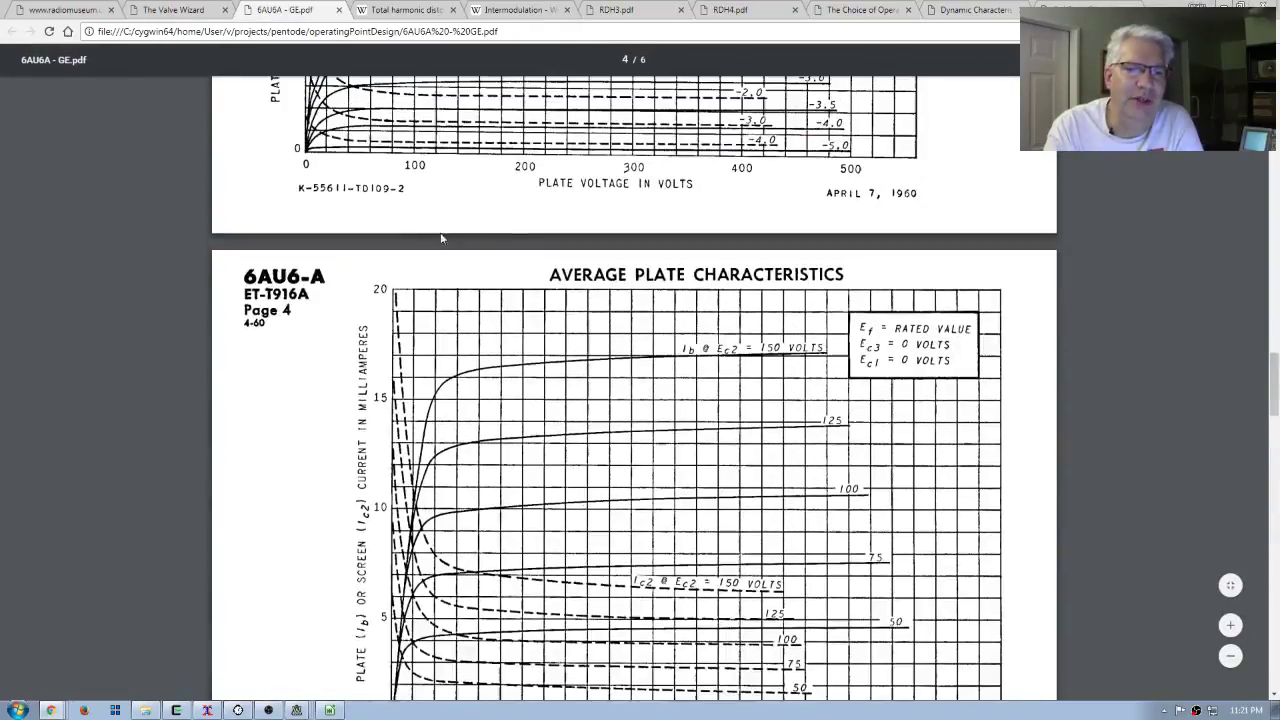
scroll(441, 238, up, 3)
scroll(441, 238, down, 2)
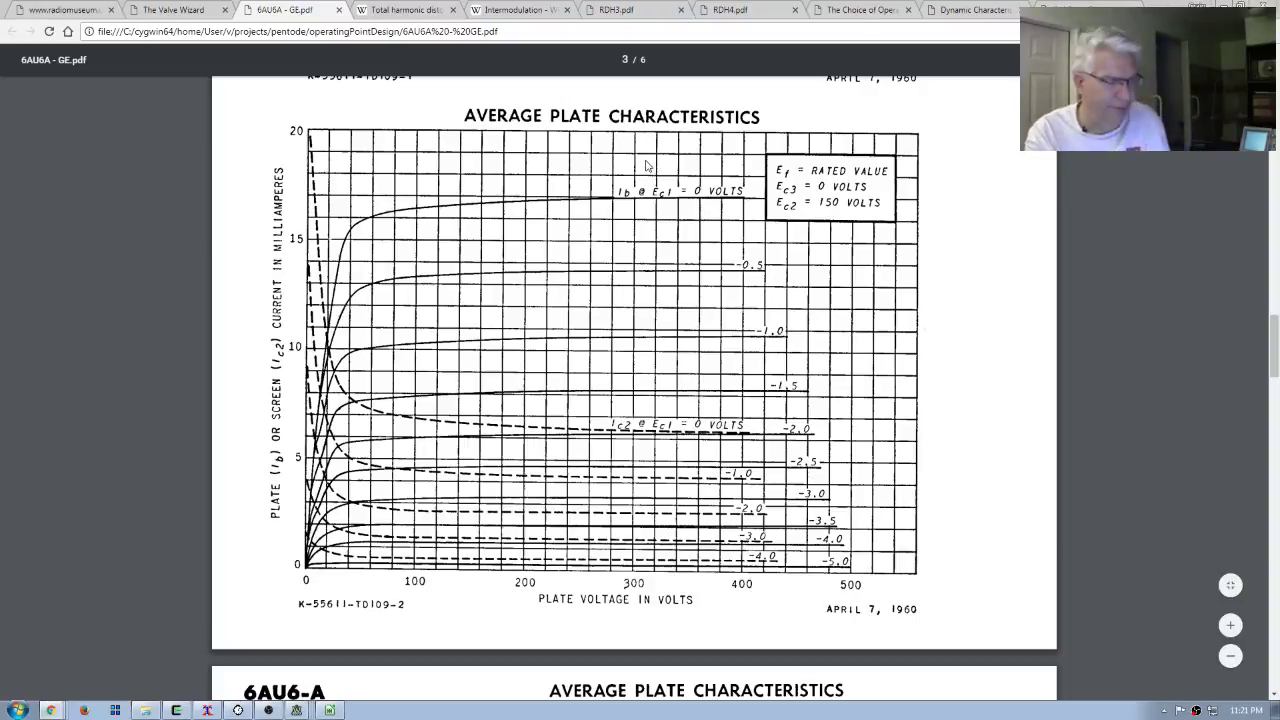
Return to the waveform generator, run "3 non-linear asymetric" on channel 1, and bring the spectrum analyzer forward
key(alt+Tab)
key(alt+Tab)
key(alt+Tab)
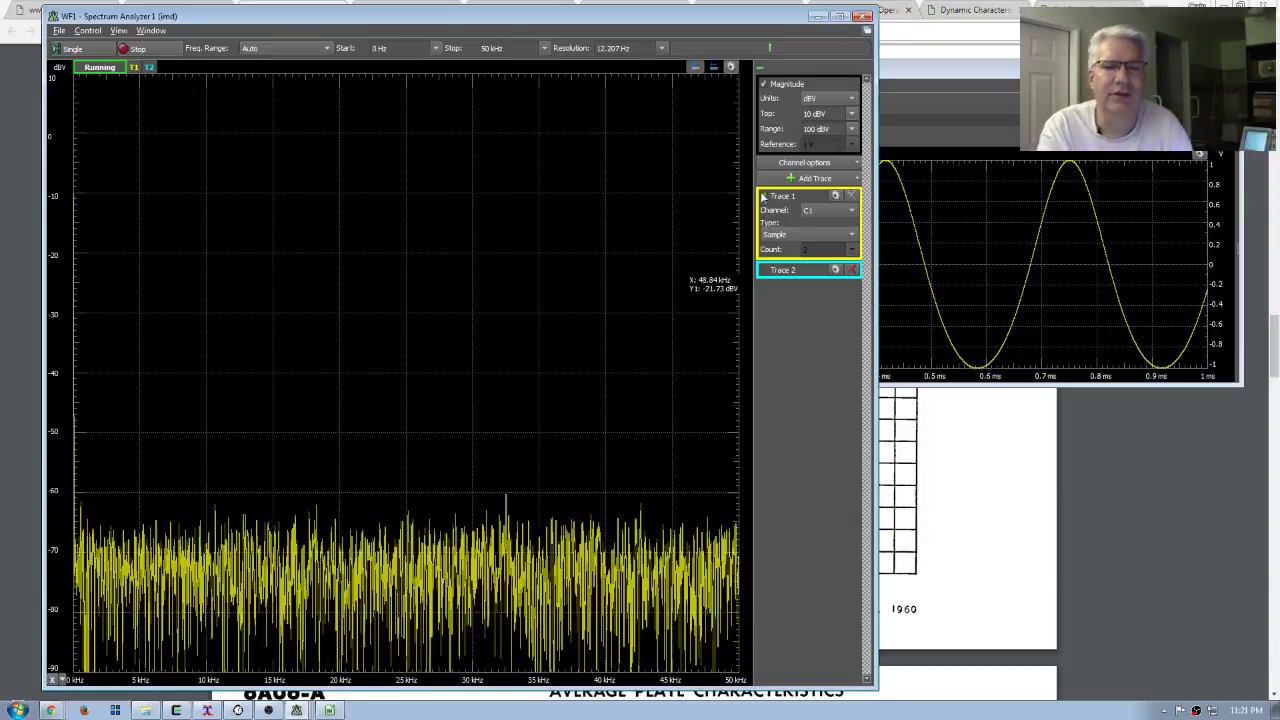
key(alt+Tab)
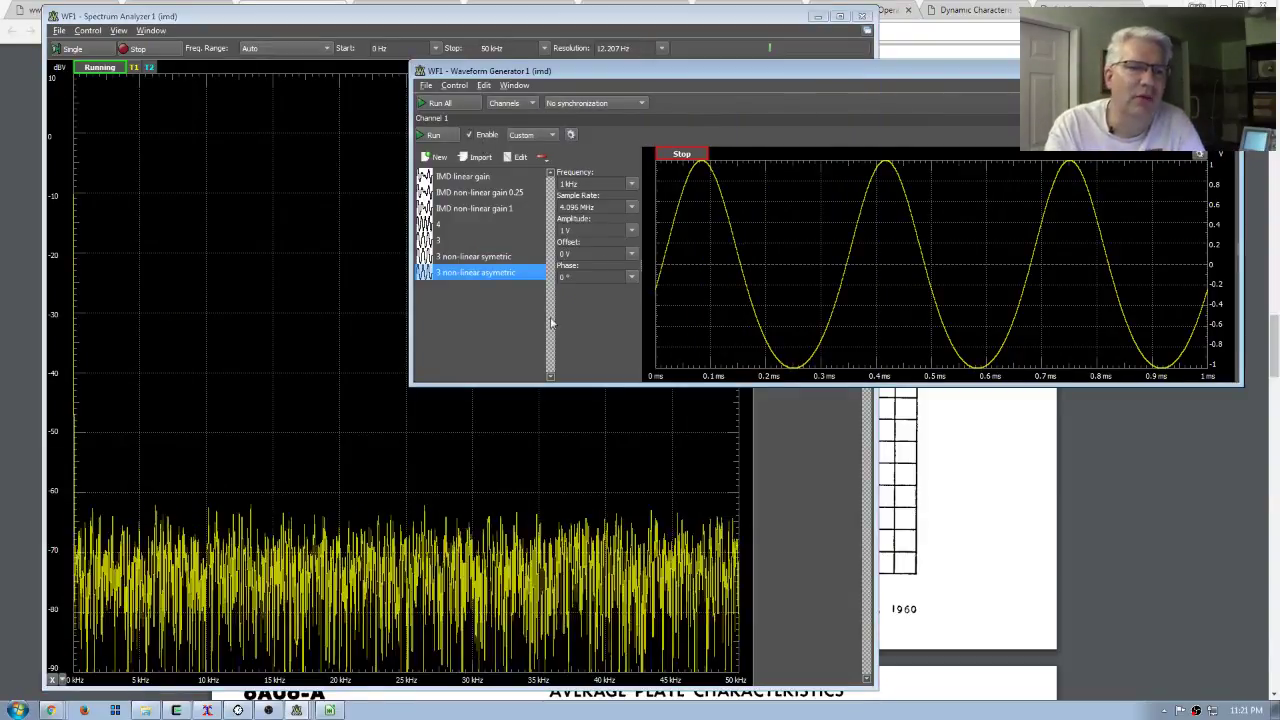
click(441, 136)
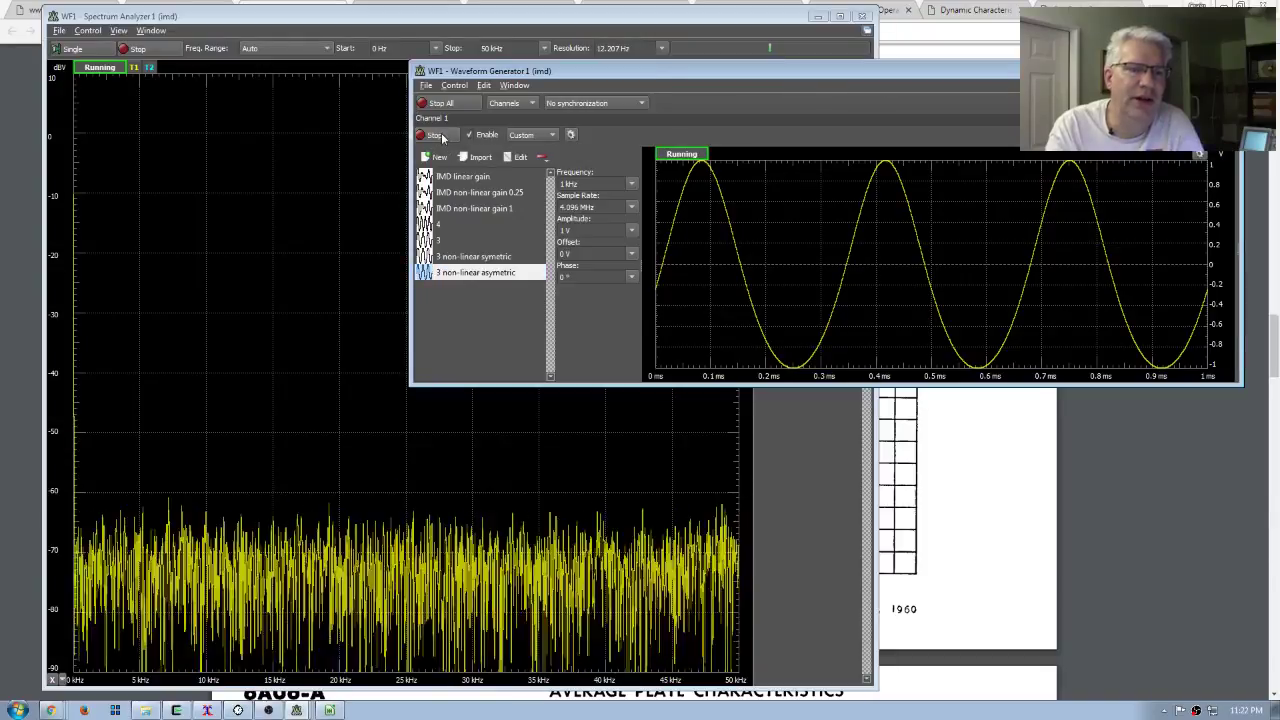
click(342, 18)
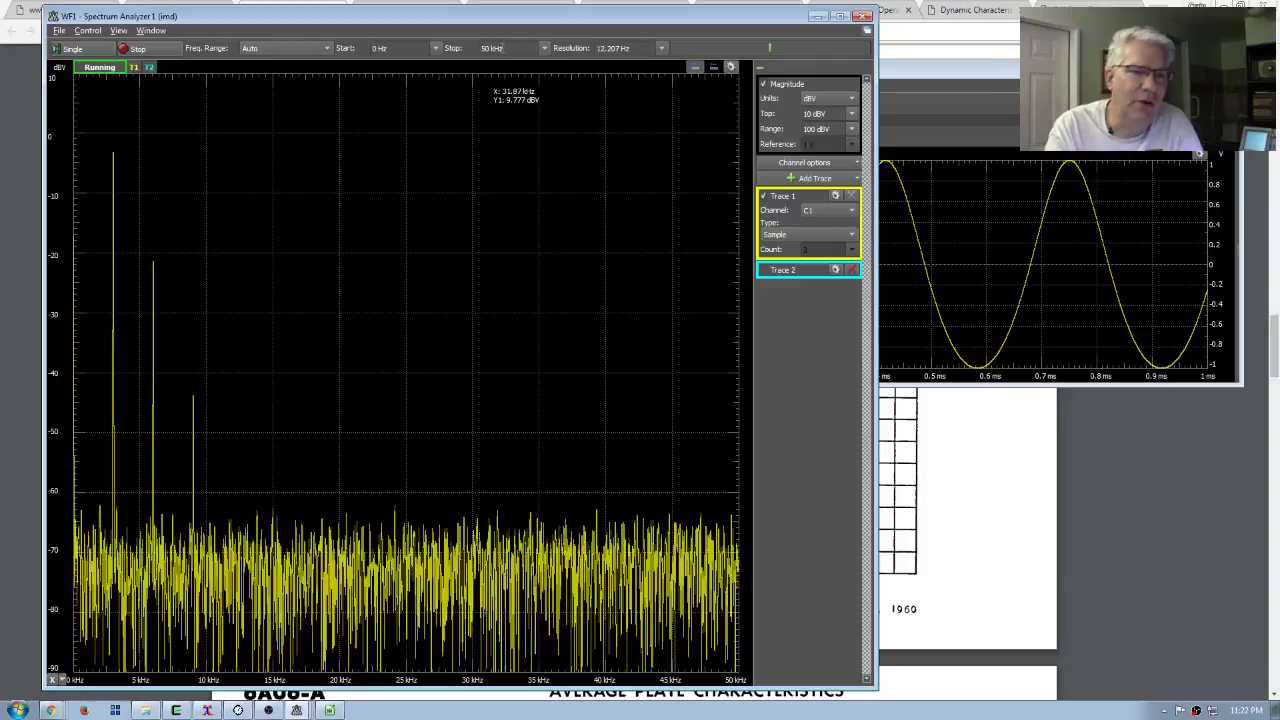
Alternate the analyzer's stop frequency between 20 kHz and 50 kHz to compare the spectrum views, leaving it at 20 kHz
click(544, 48)
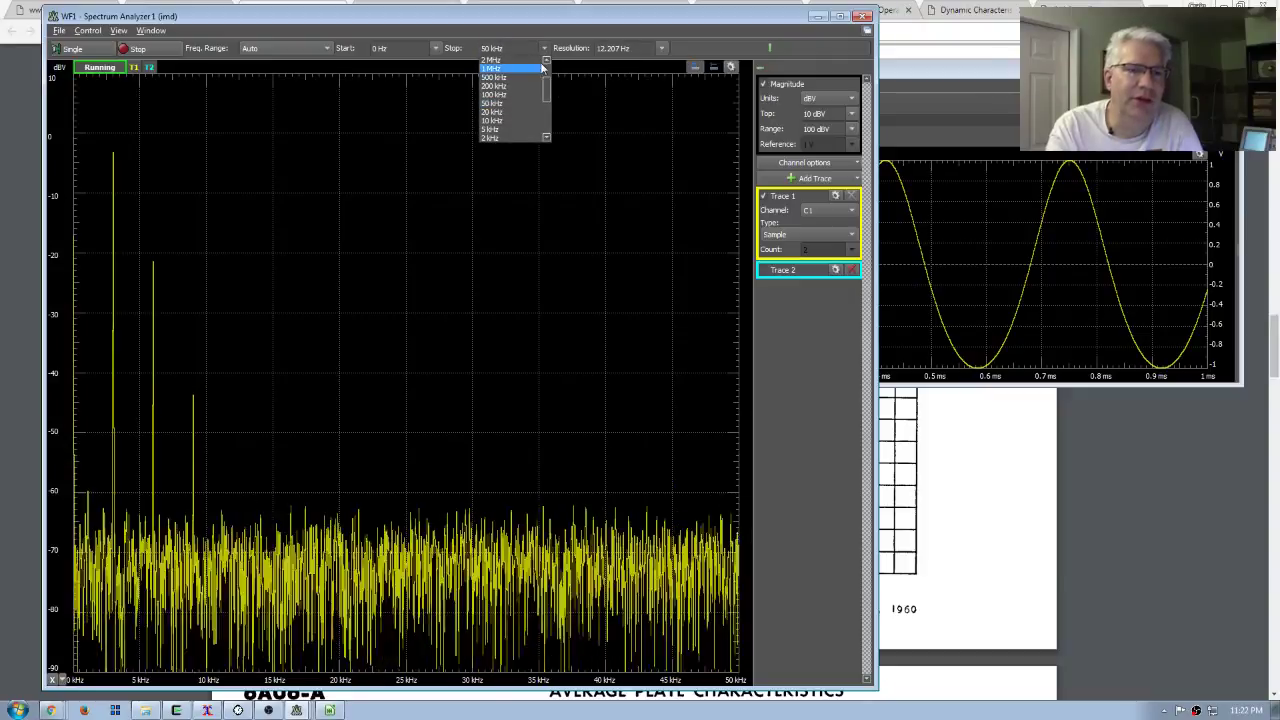
click(513, 112)
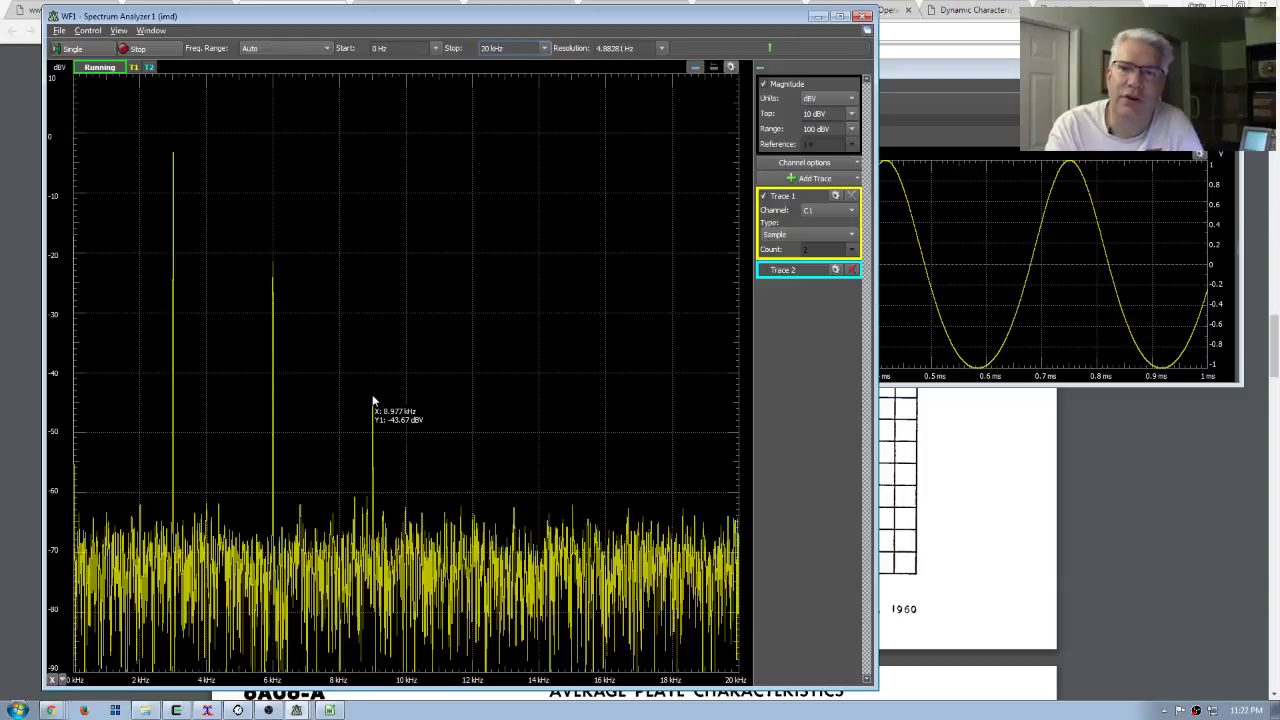
click(546, 49)
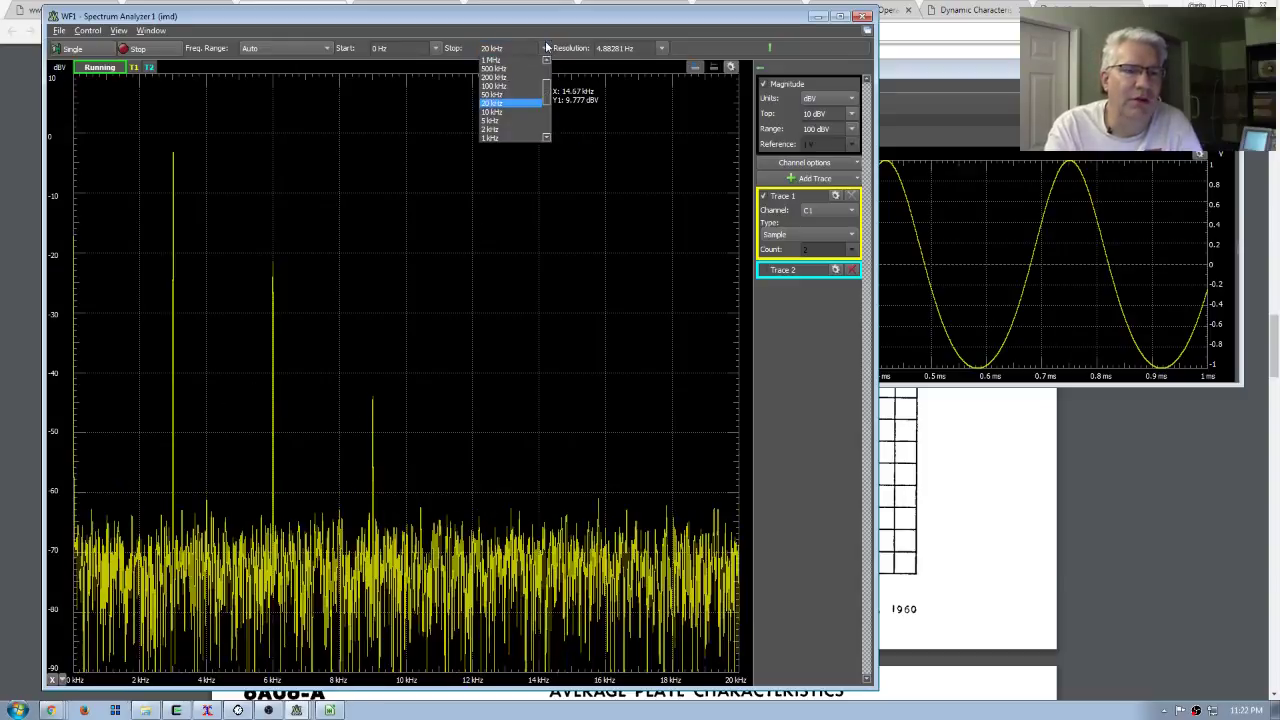
click(509, 94)
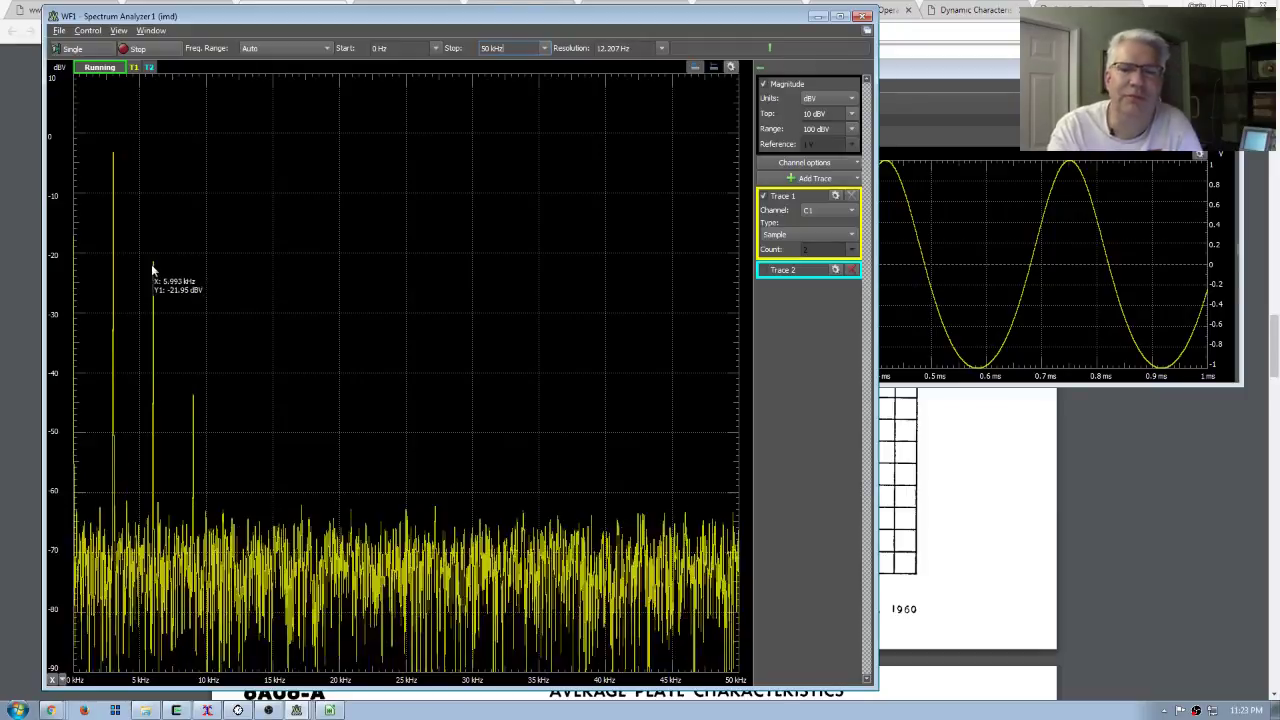
click(544, 48)
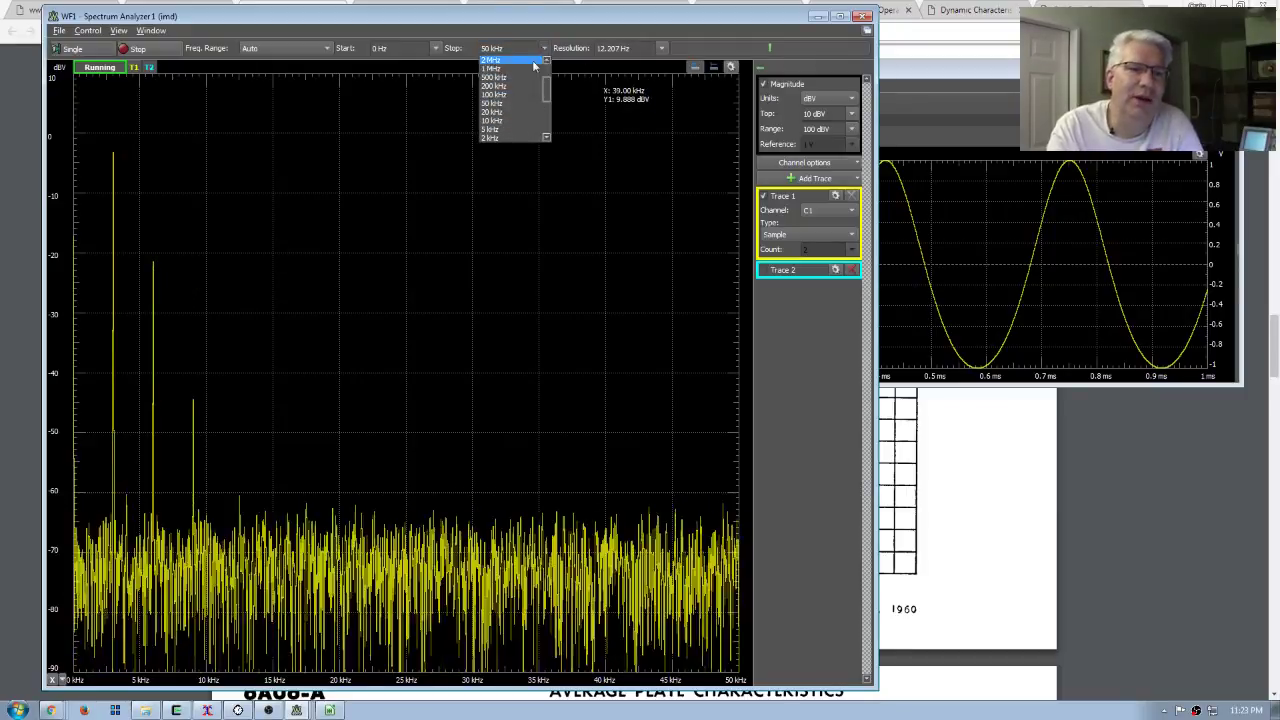
click(494, 112)
Switch to the browser and show Figure 1 of the Dynamic Characteristics of Pentodes PDF
click(926, 73)
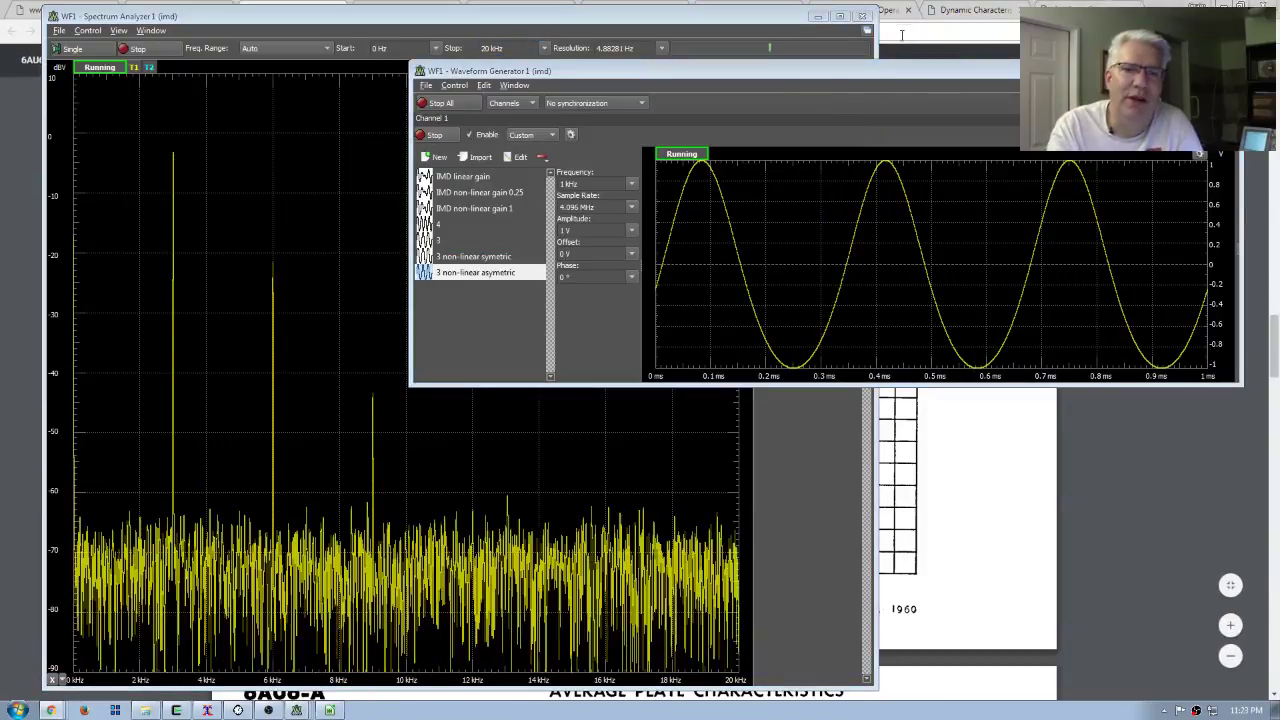
click(964, 450)
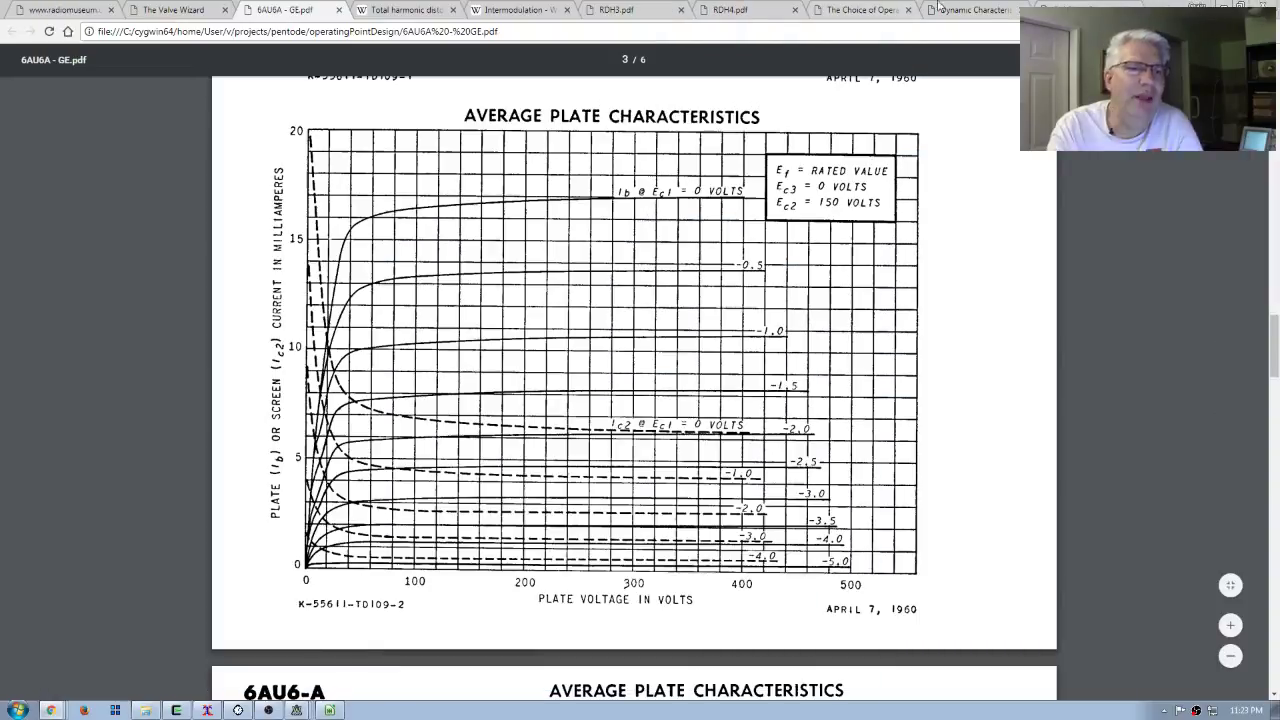
click(984, 12)
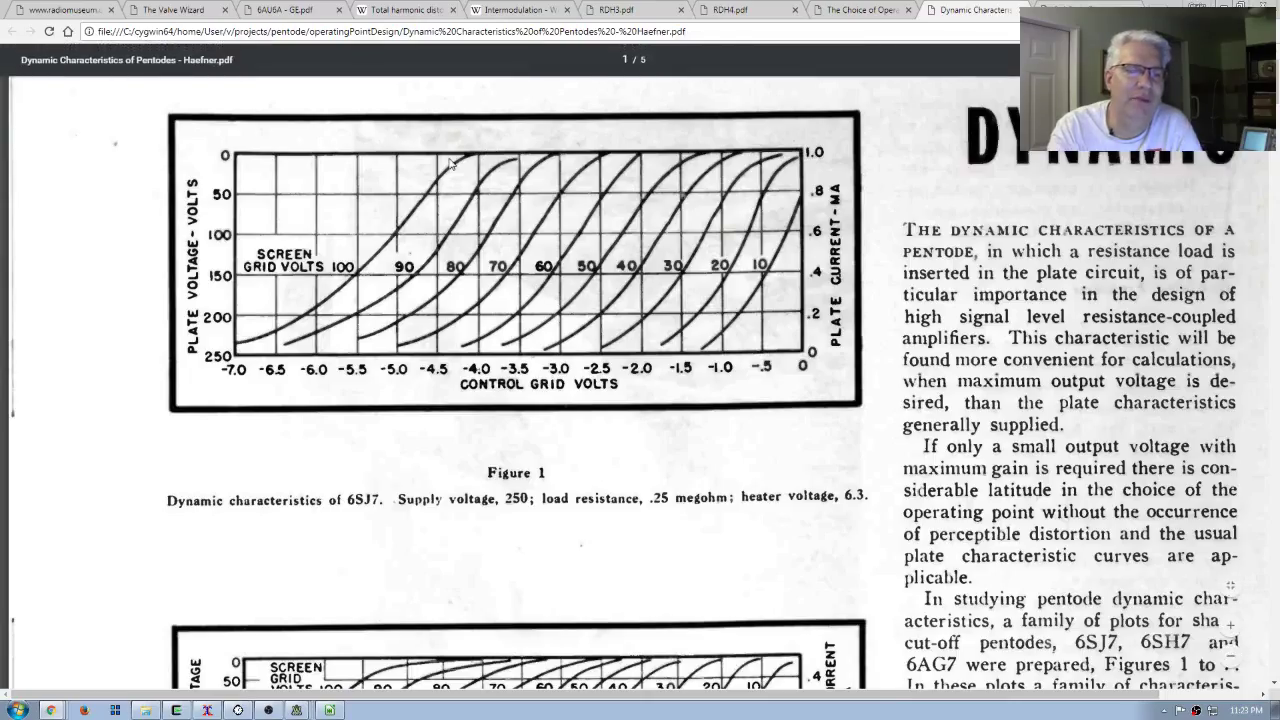
Stop the channel 1 output in the waveform generator and return to the Dynamic Characteristics of Pentodes PDF
key(alt+Tab)
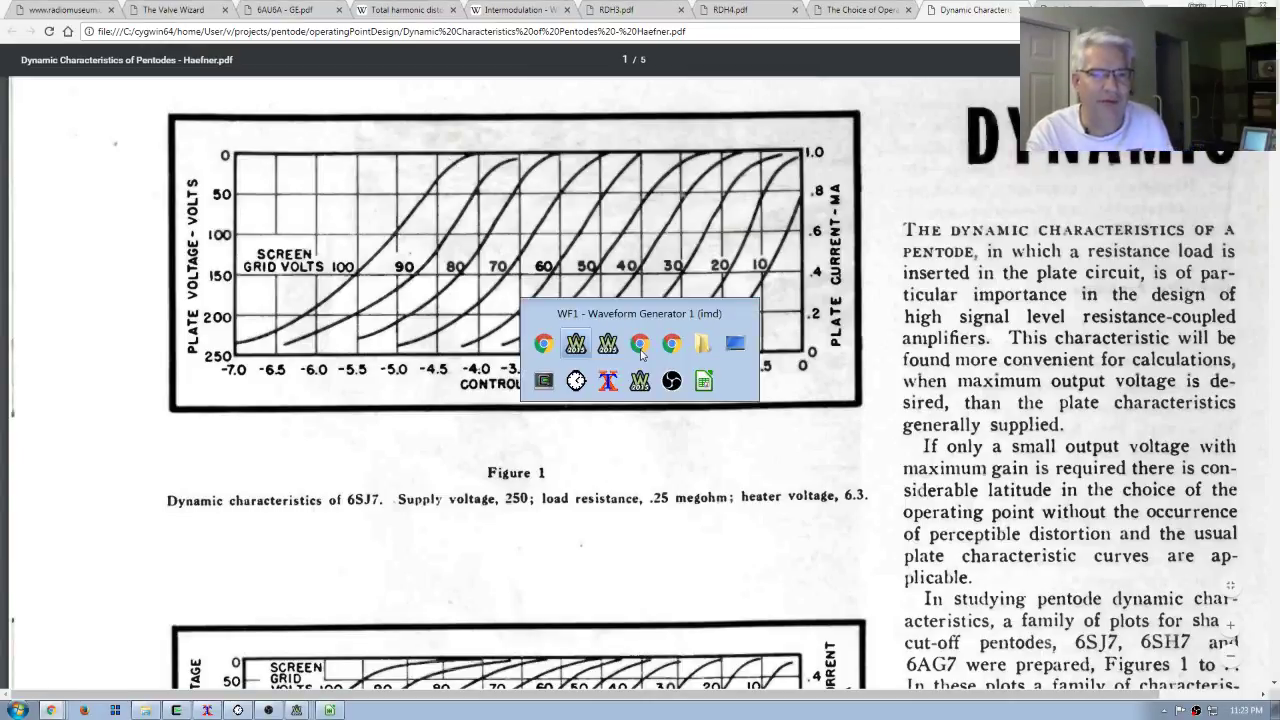
key(alt+Tab)
key(alt+Tab)
key(alt+Tab)
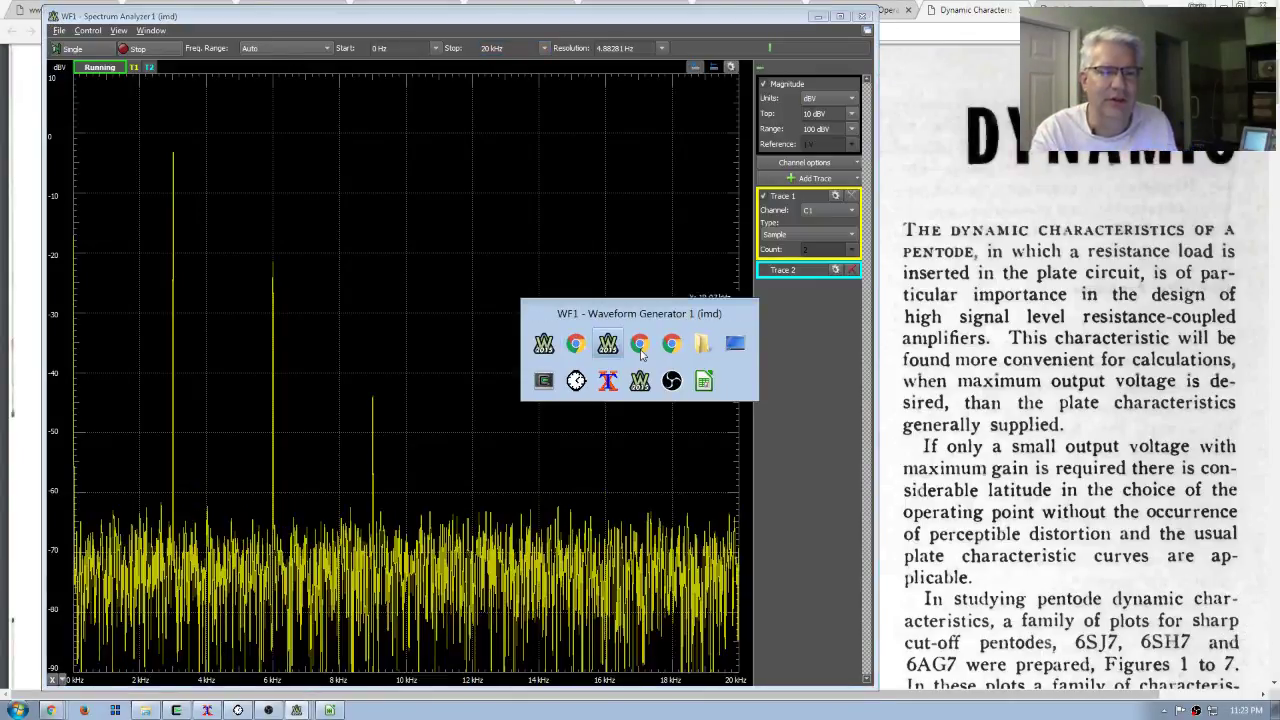
click(441, 139)
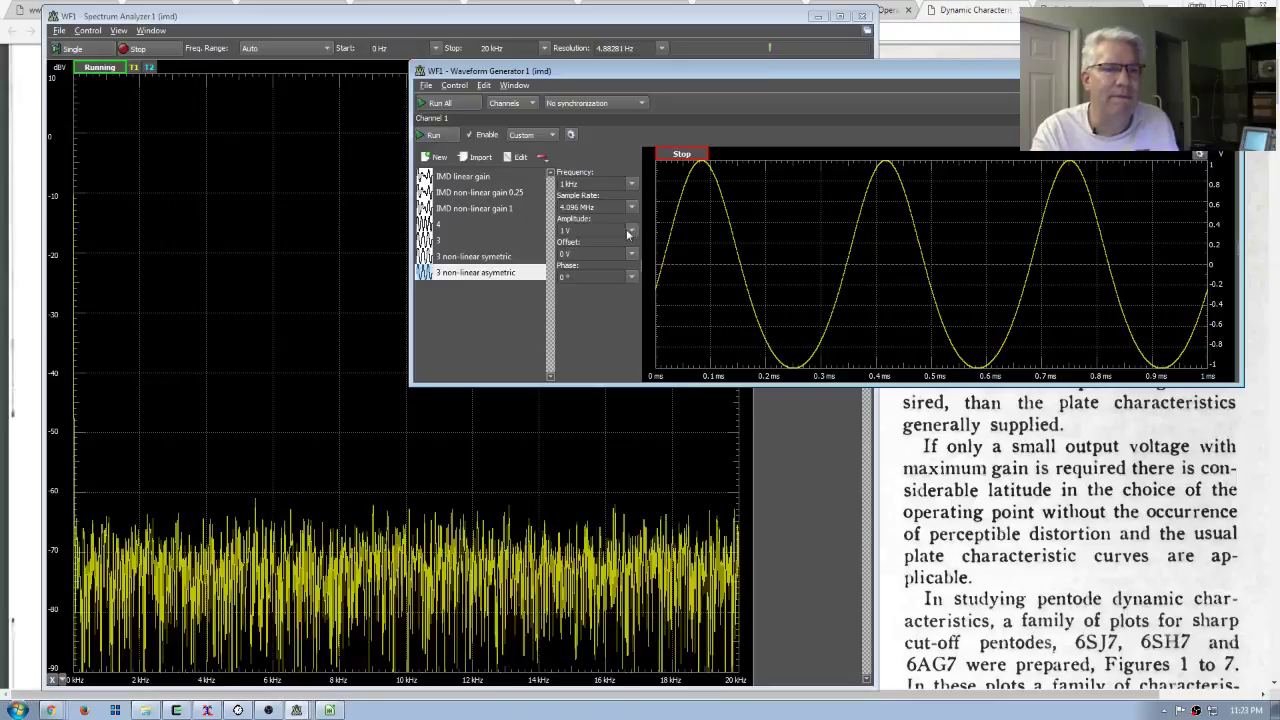
key(alt+Tab)
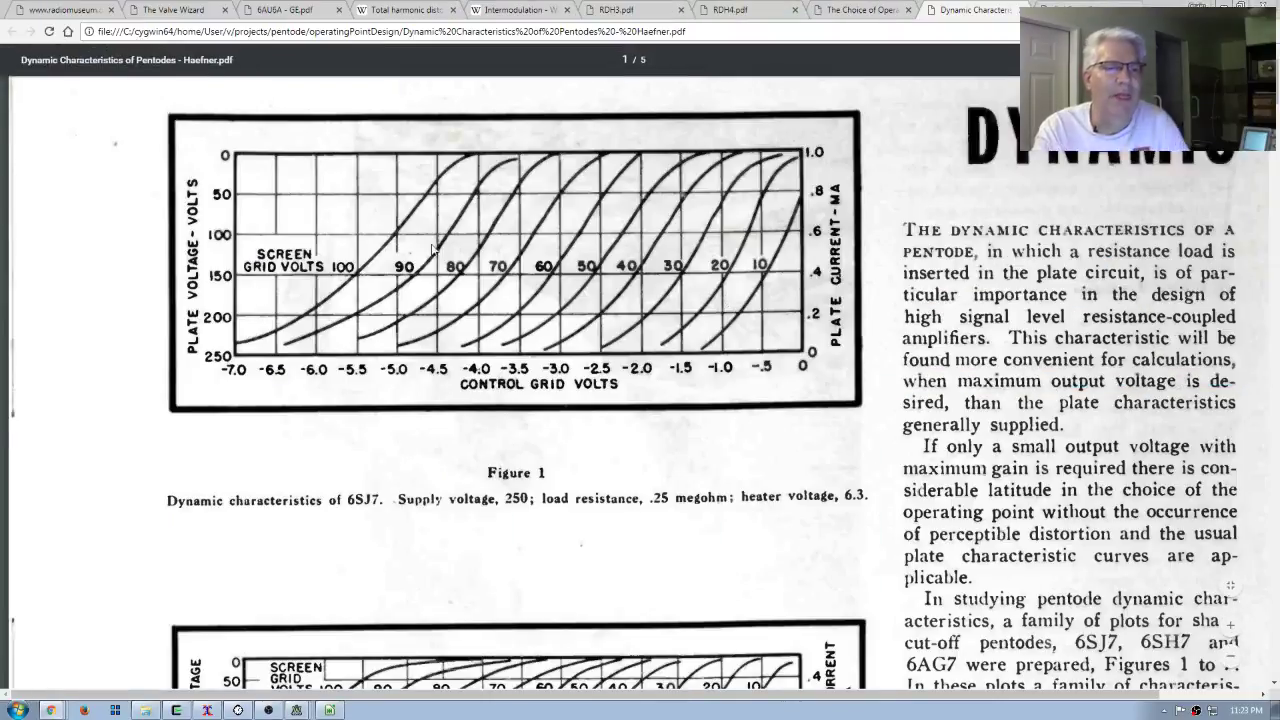
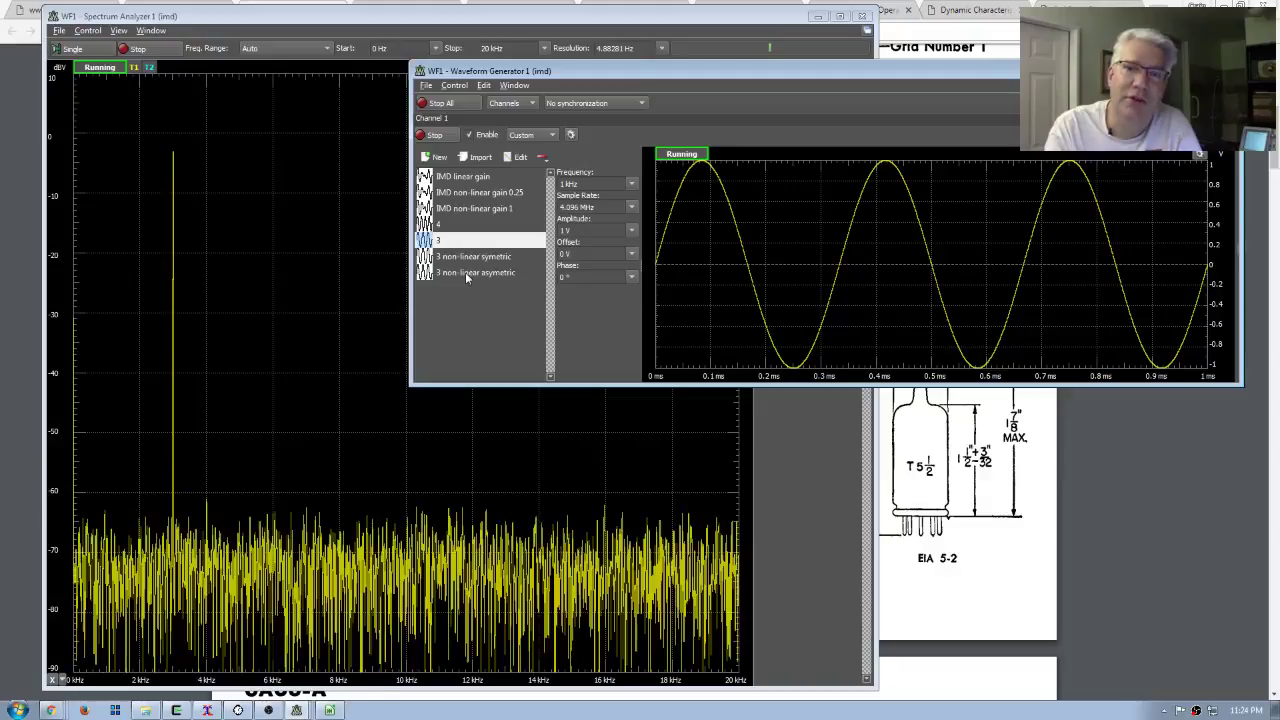
Switch the running output to "3 non-linear asymetric" and "3 non-linear symetric" for comparison, and stop channel 1
click(465, 272)
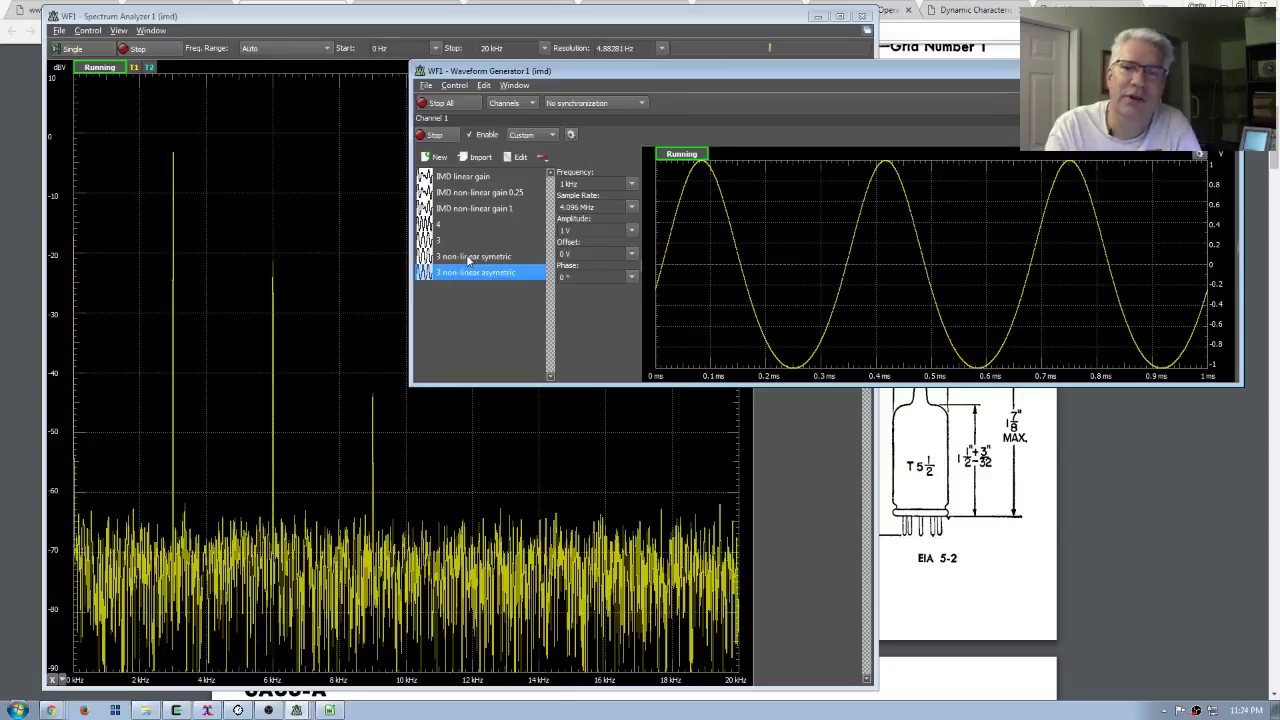
click(467, 258)
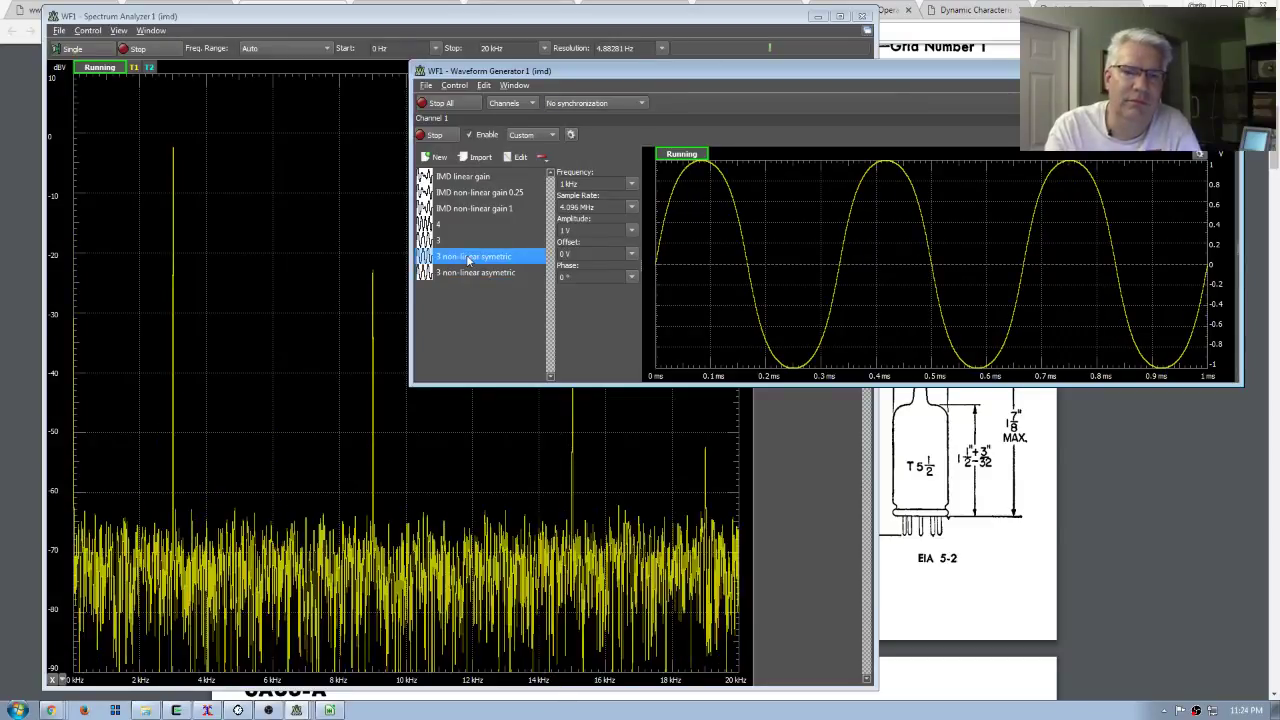
click(443, 137)
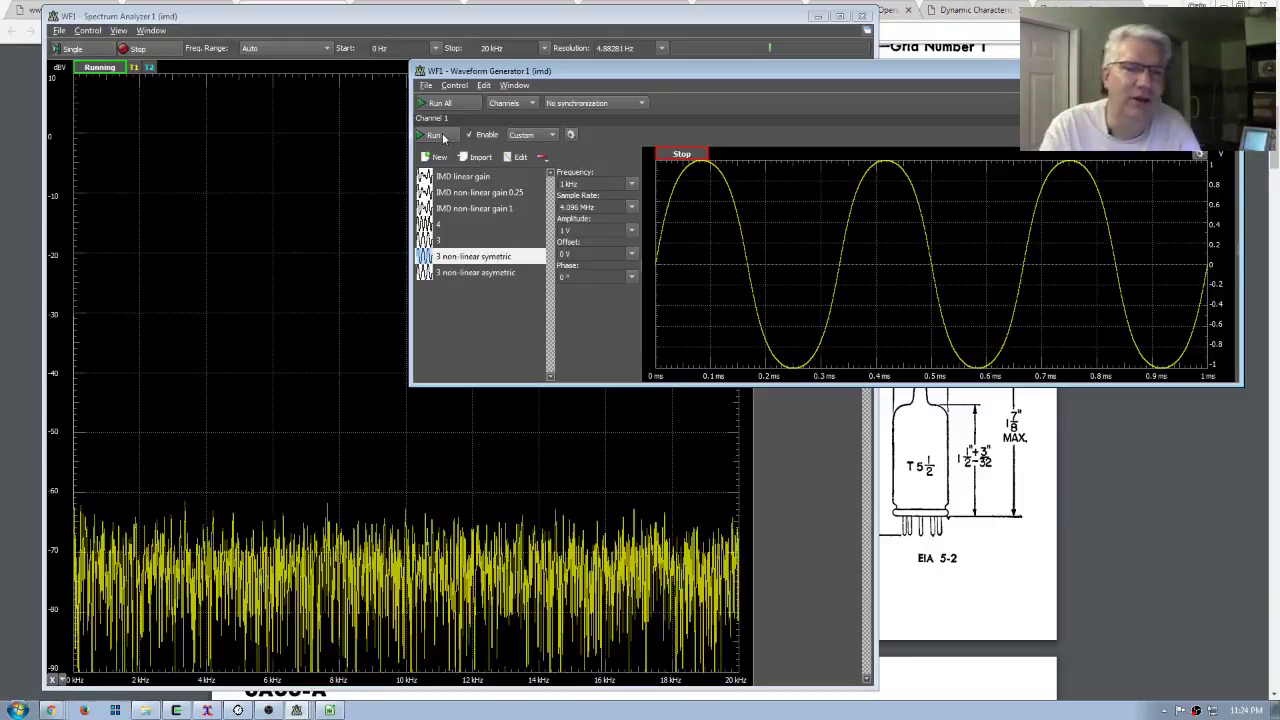
Run the pure sine waveform "3" on channel 1 and switch the output to waveform "4"
click(440, 241)
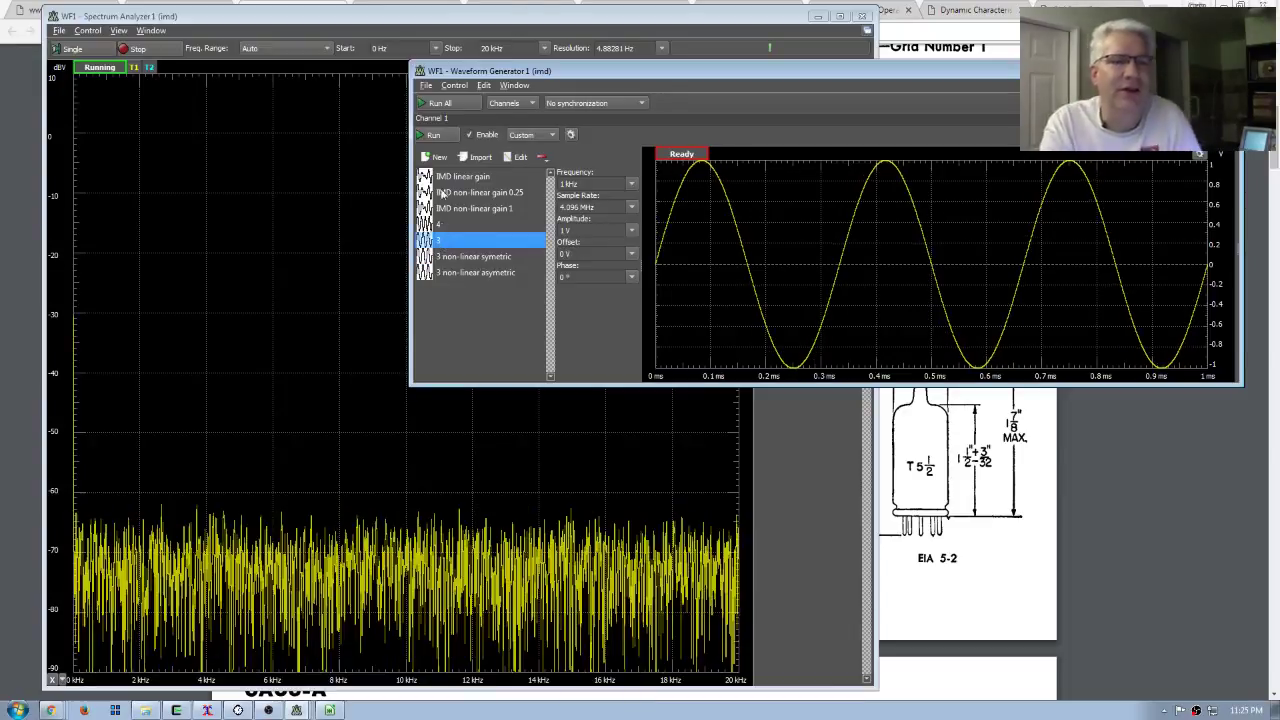
click(433, 135)
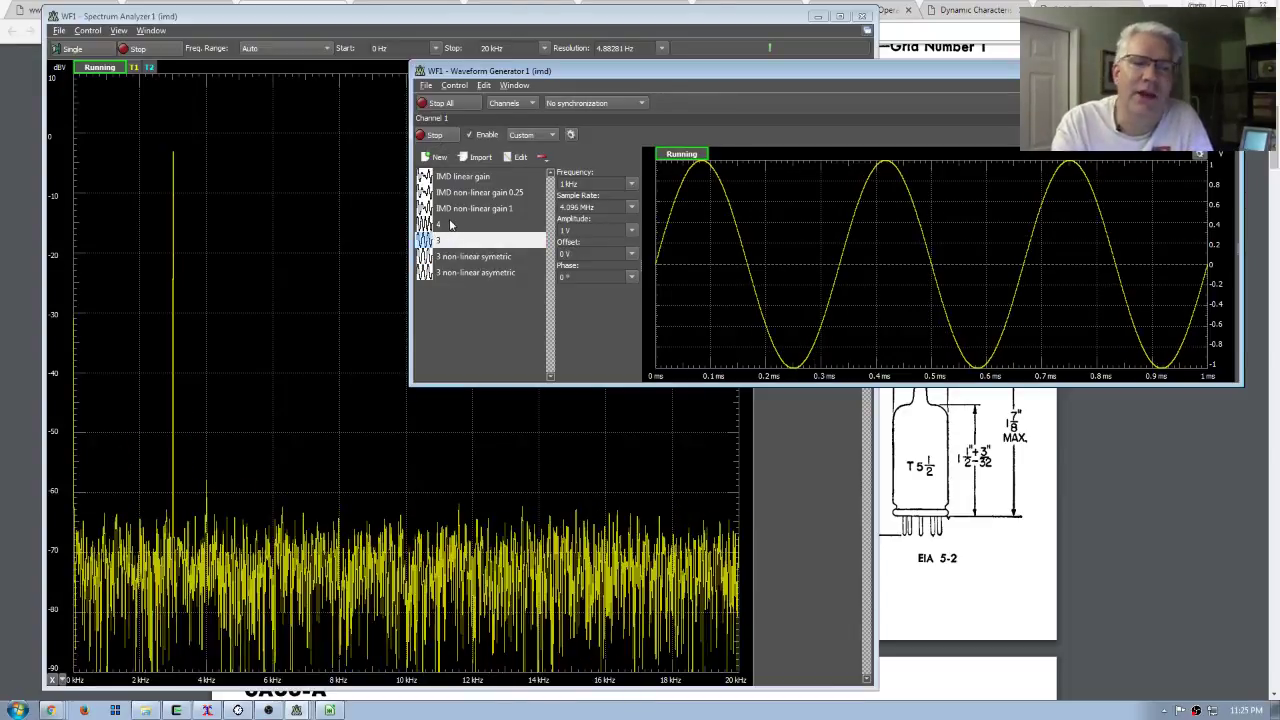
click(450, 225)
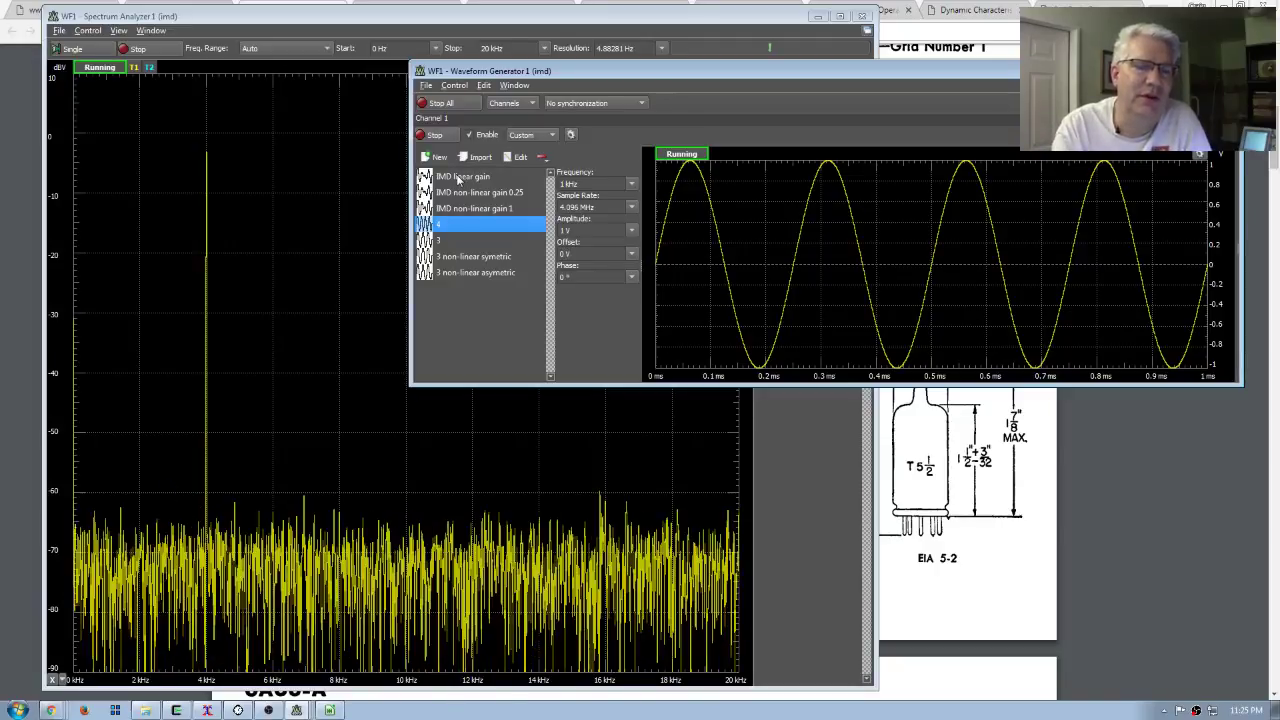
Highlight the formula sin(8*PI*X) + sin(6*PI*X) of the "IMD linear gain" waveform for review and save the waveform
click(458, 178)
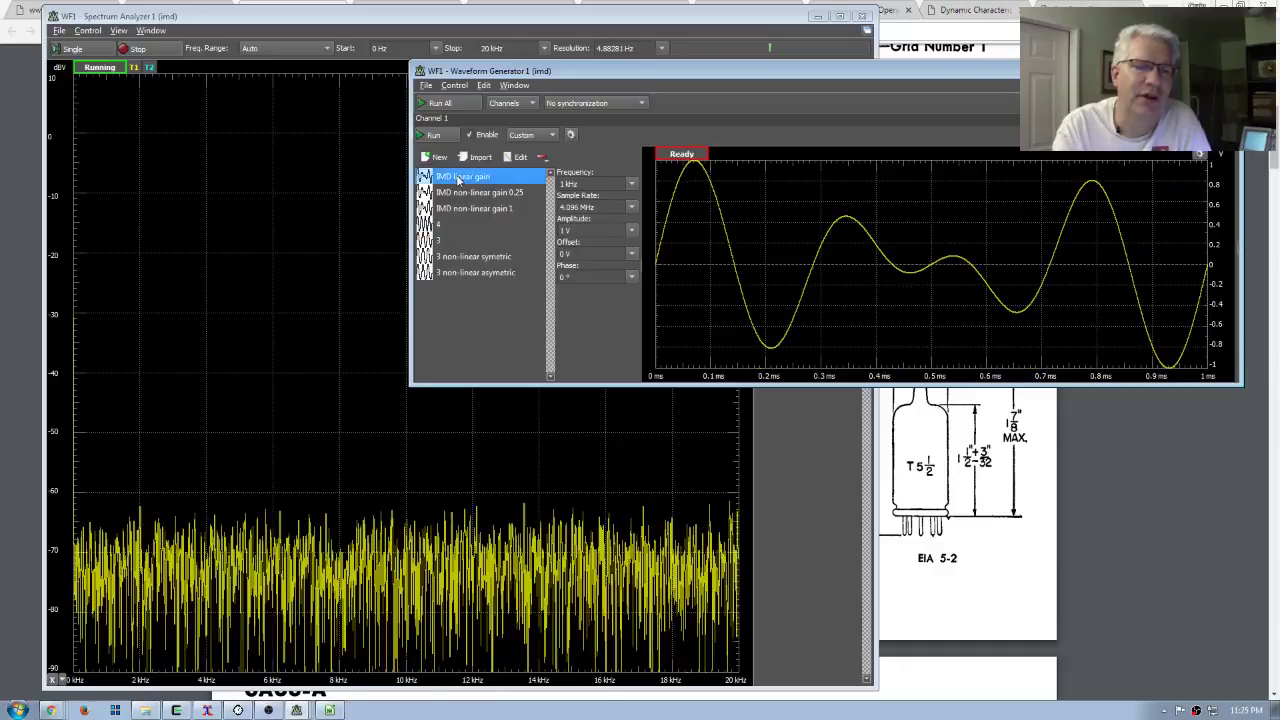
double_click(458, 178)
drag(525, 208, 628, 251)
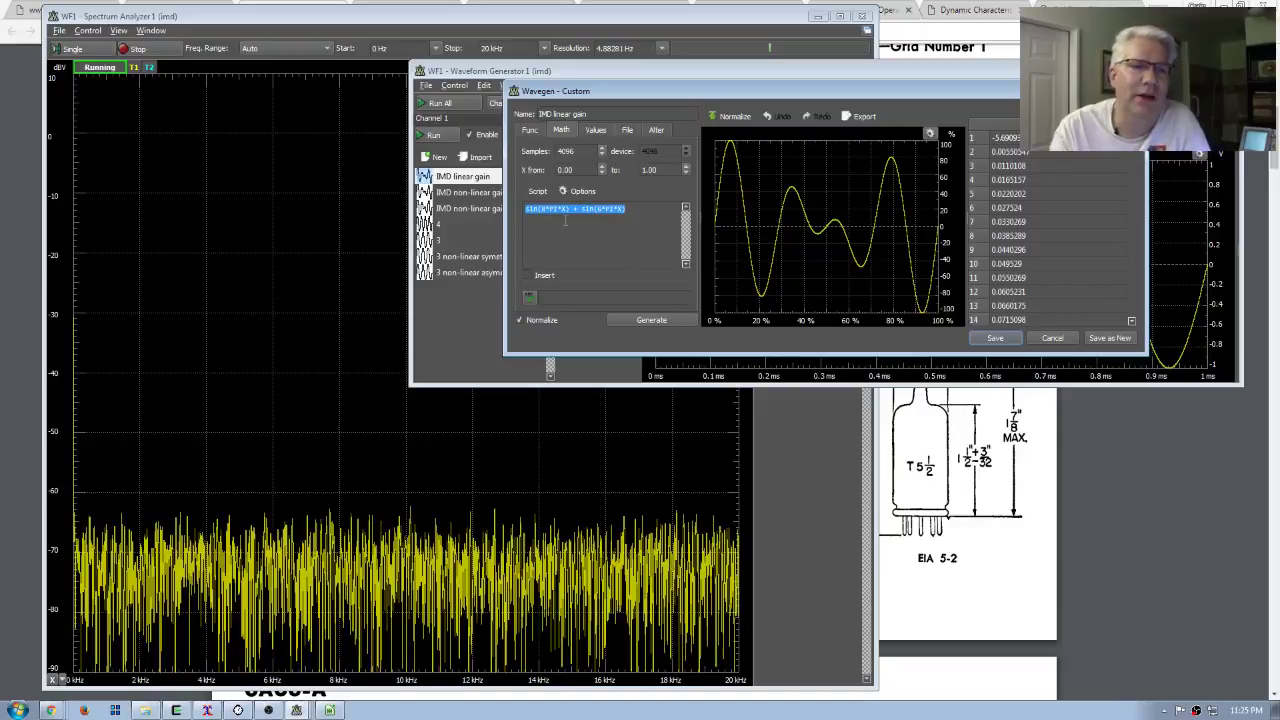
click(997, 338)
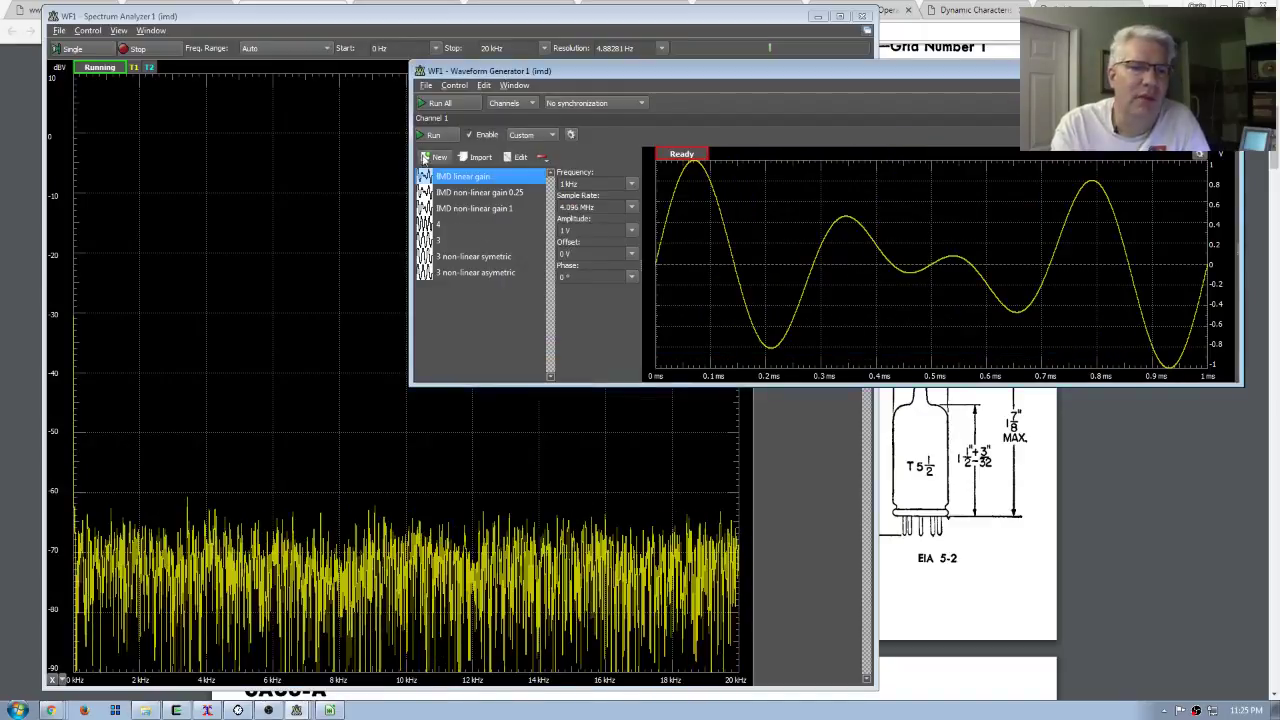
Run the "IMD linear gain" waveform on channel 1 and view its spectrum with the analyzer's stop frequency set to 50 kHz
click(430, 134)
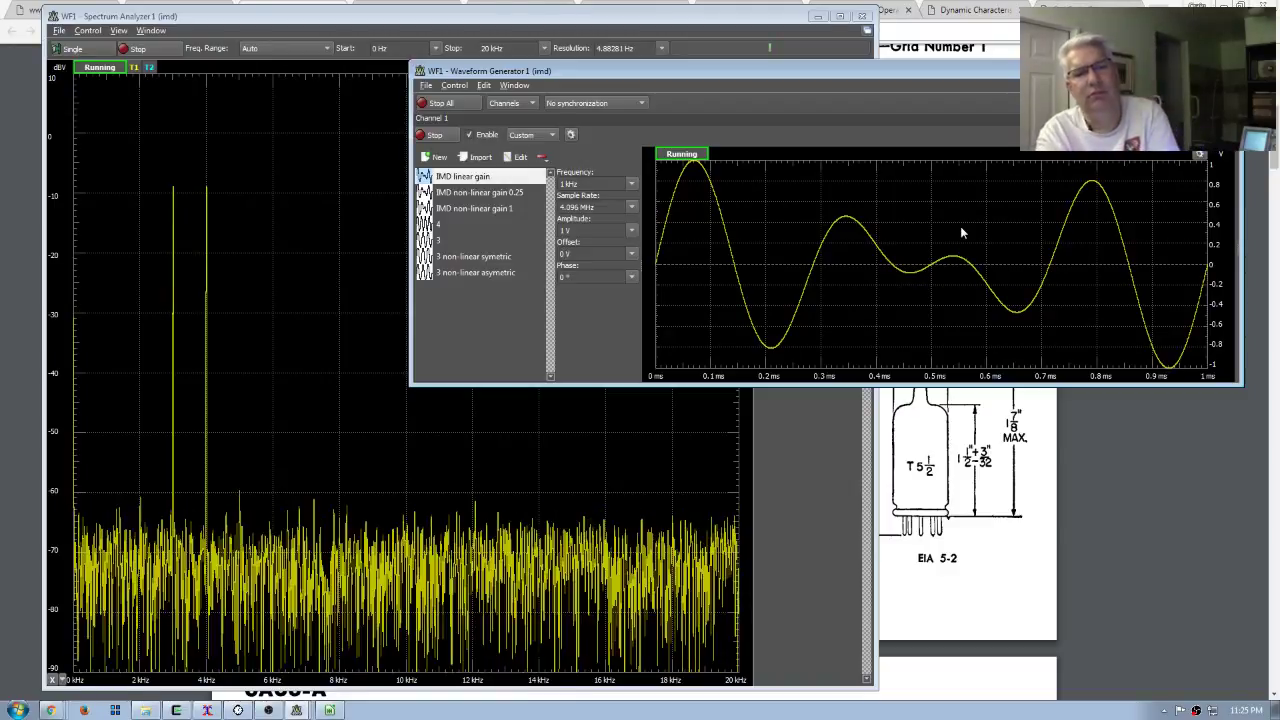
click(365, 218)
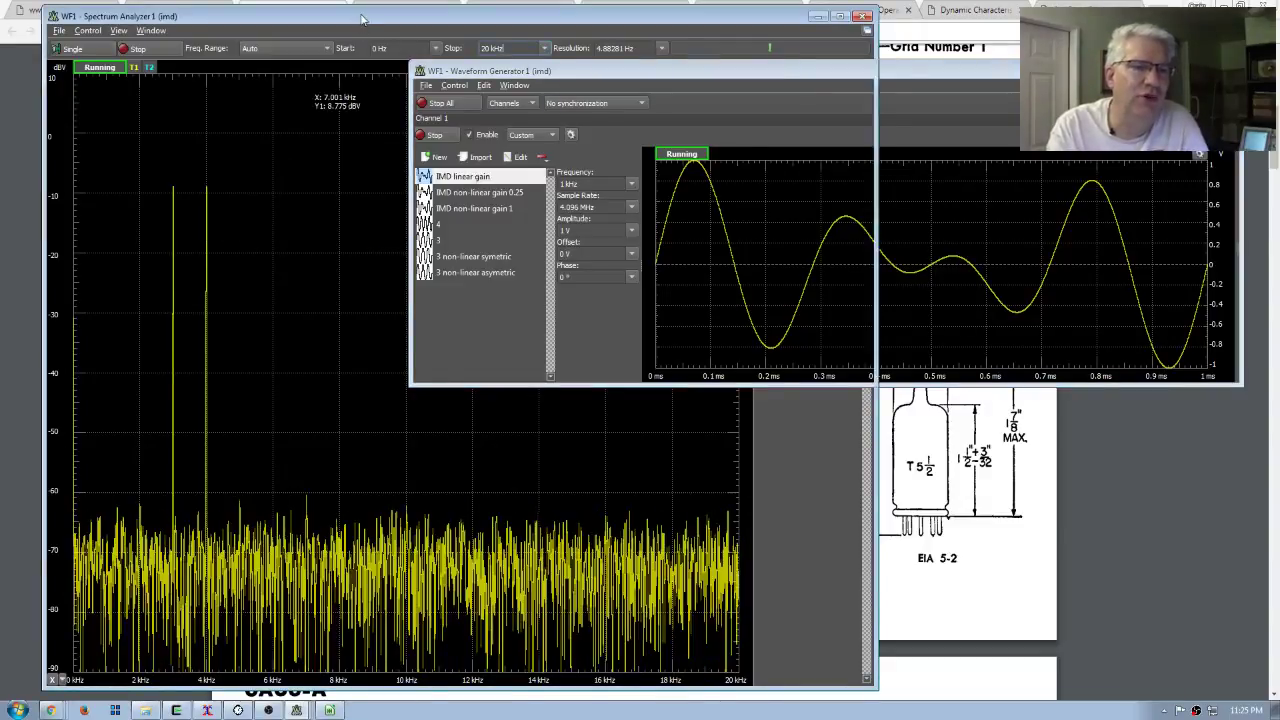
click(510, 48)
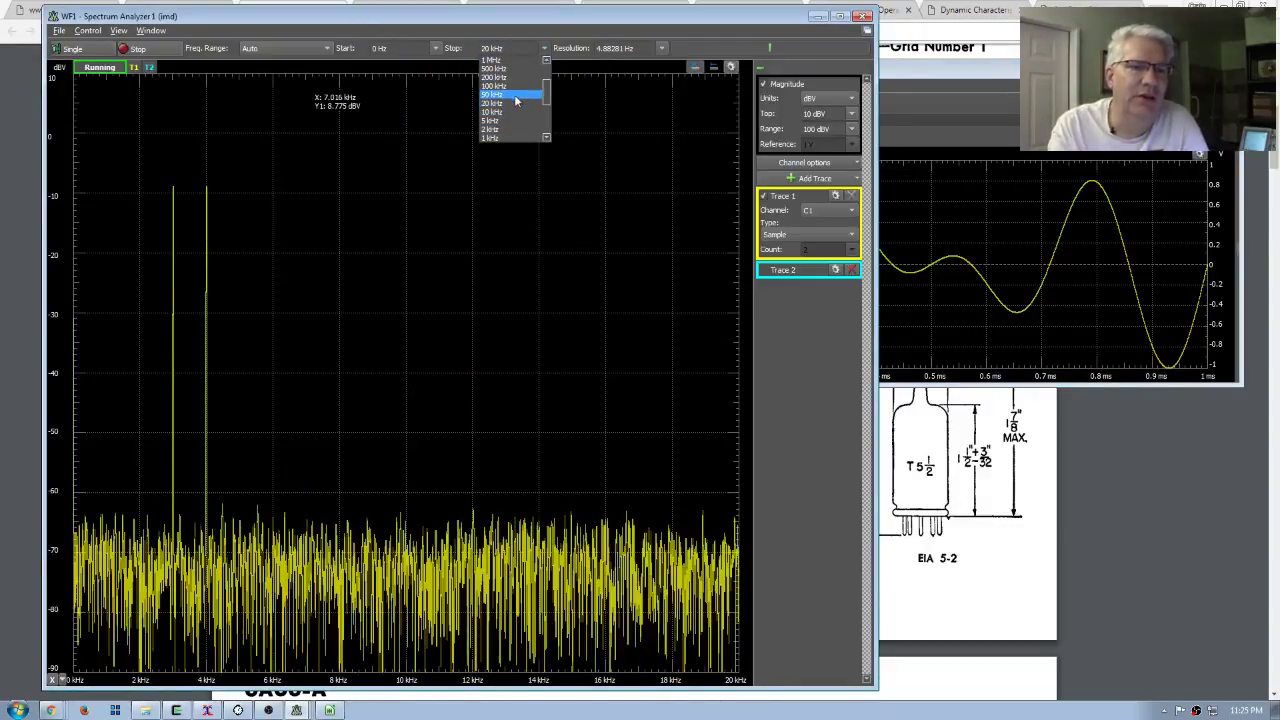
click(514, 95)
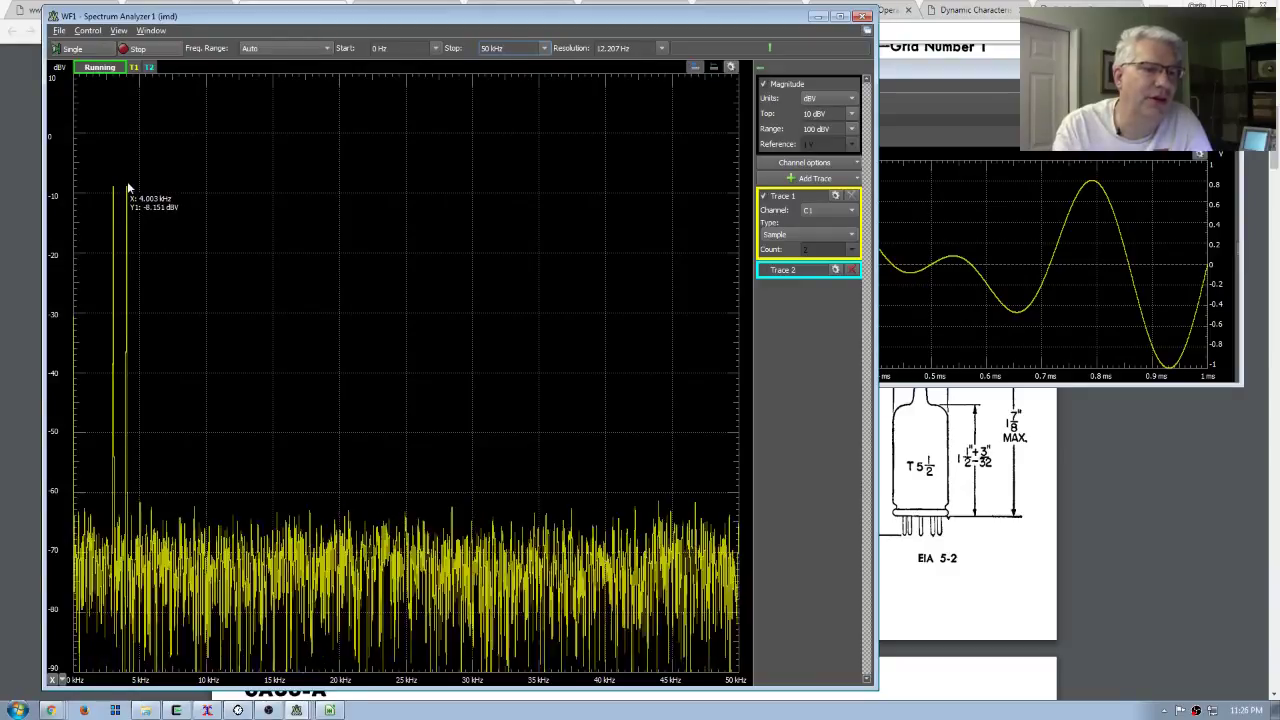
click(886, 128)
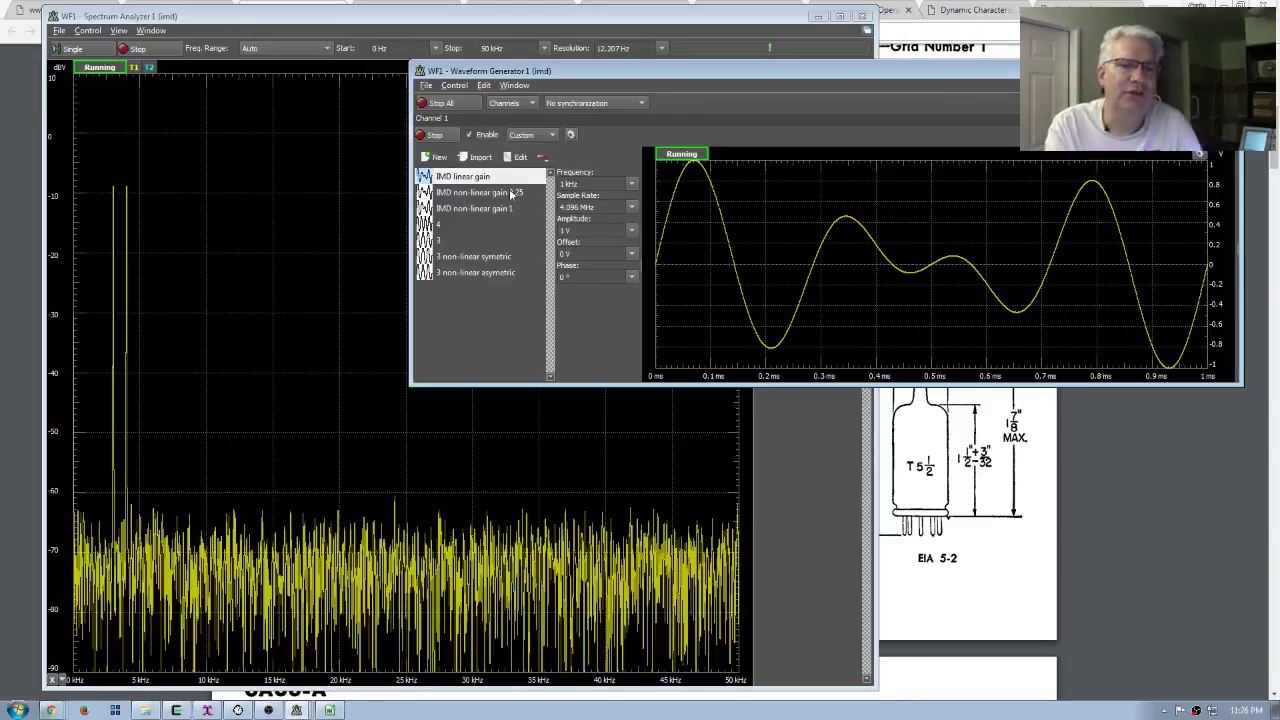
Stop channel 1 and highlight the formula atan(0.25*(sin(8*PI*X) + sin(6*PI*X))) of the "IMD non-linear gain 0.25" waveform for review
click(432, 134)
double_click(488, 194)
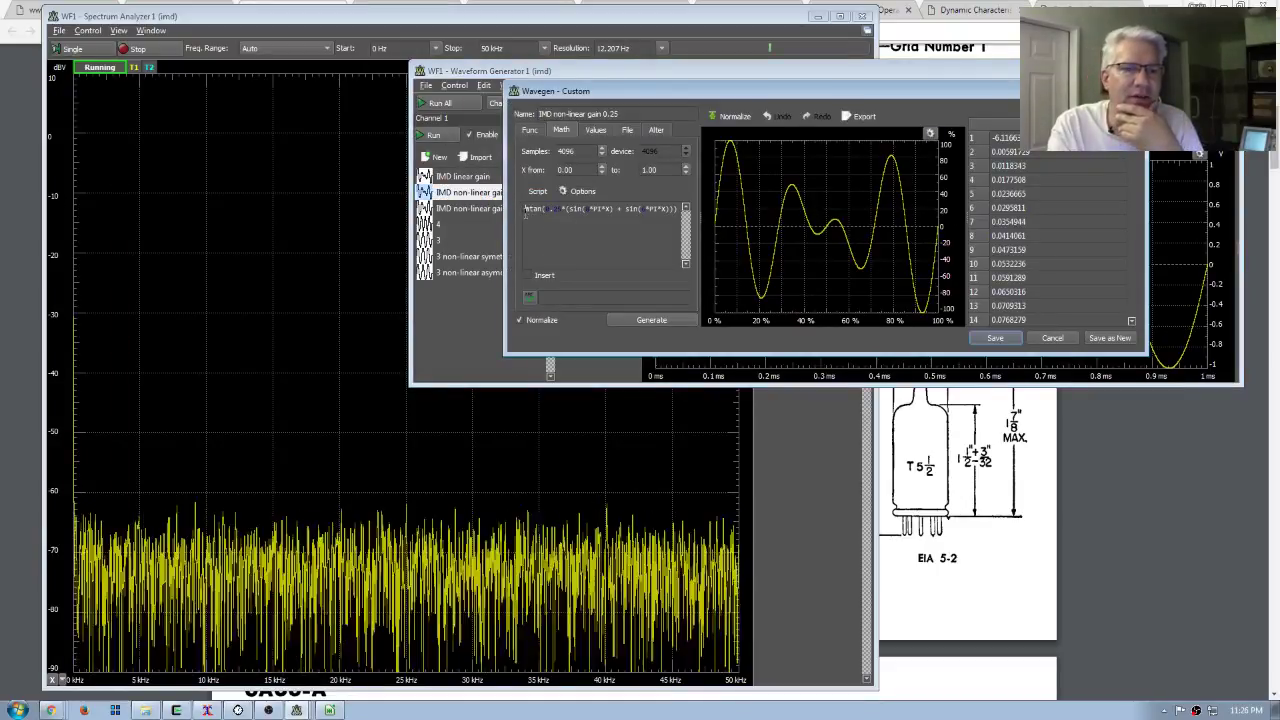
drag(525, 210, 525, 218)
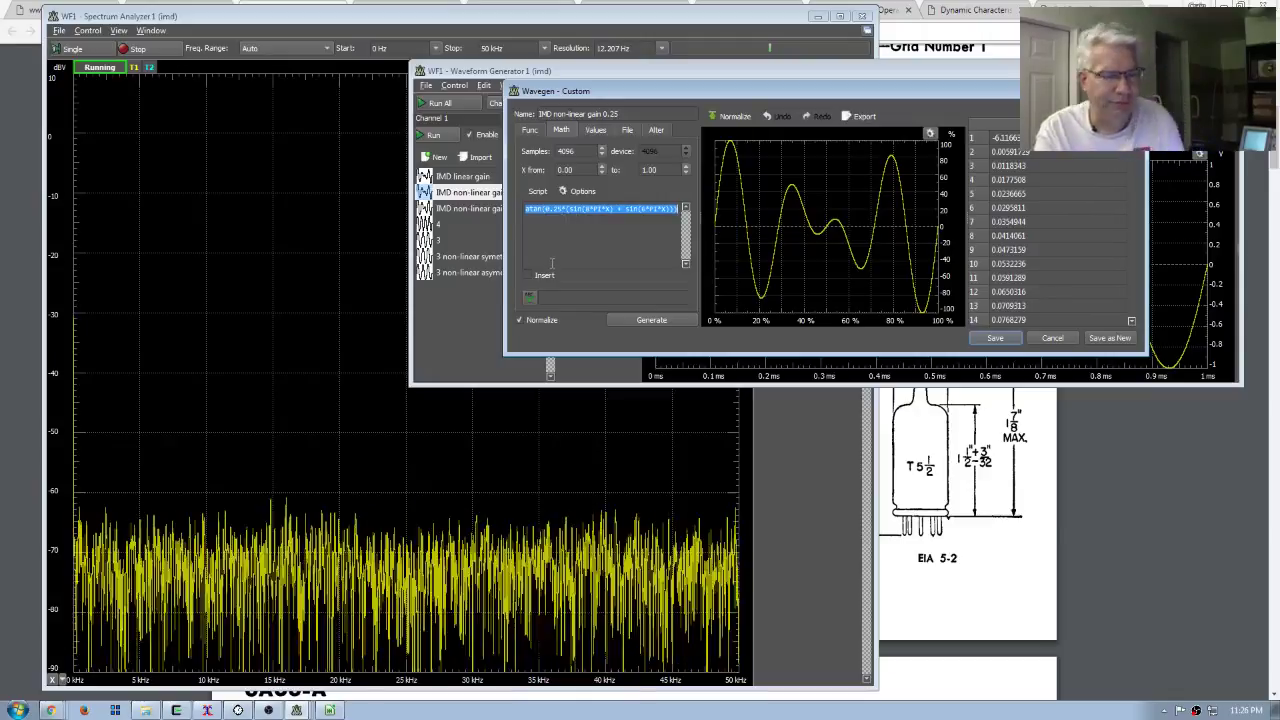
Switch to the "non-linear gain function.ods" spreadsheet in LibreOffice Calc and set the starting value in cell C2 to -1
key(alt+Tab)
key(alt+Tab)
key(alt+Tab)
key(alt+Tab)
key(alt+Tab)
key(alt+Tab)
key(alt+Tab)
key(alt+Tab)
key(alt+Tab)
key(alt+Tab)
key(alt+Tab)
key(alt+Tab)
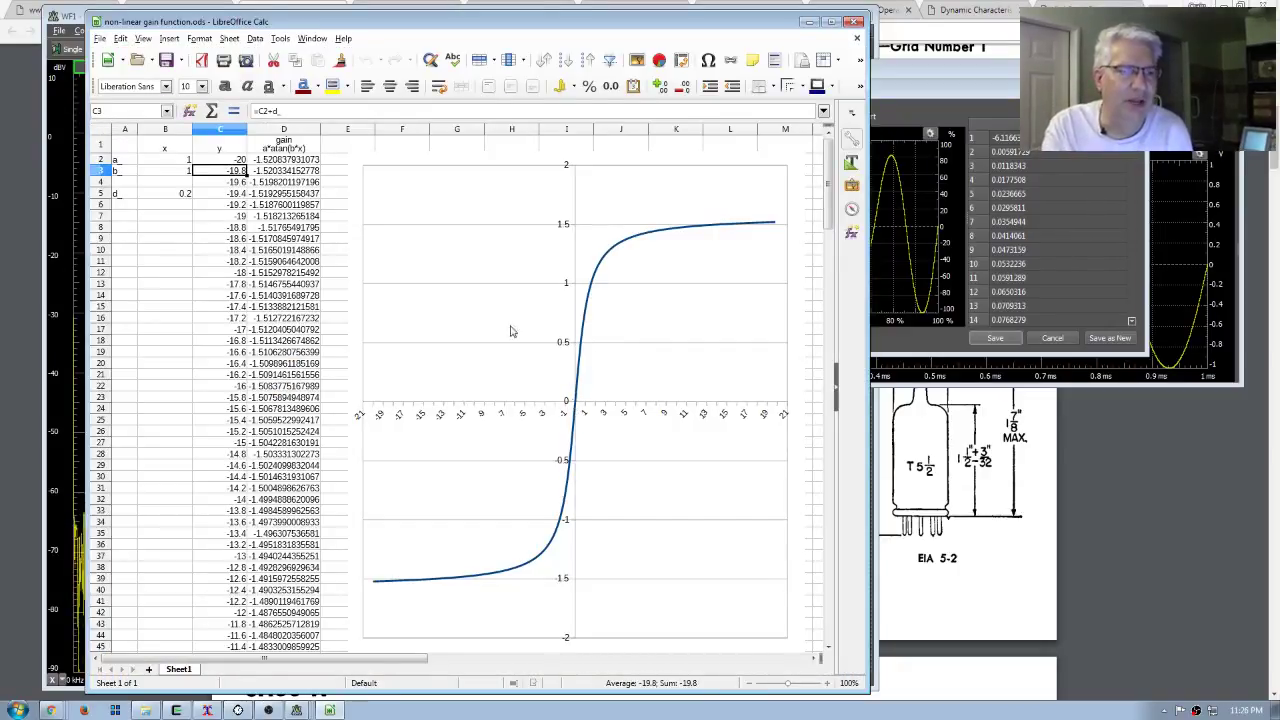
click(238, 160)
text(-1)
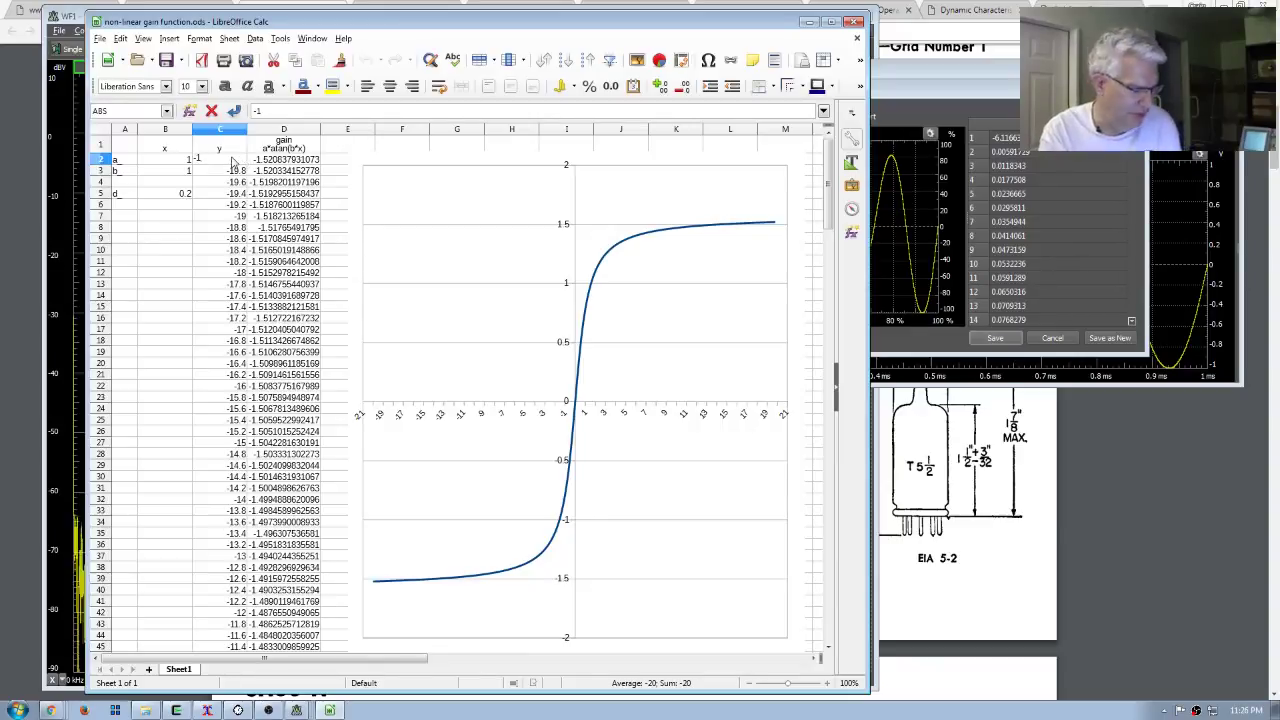
key(Return)
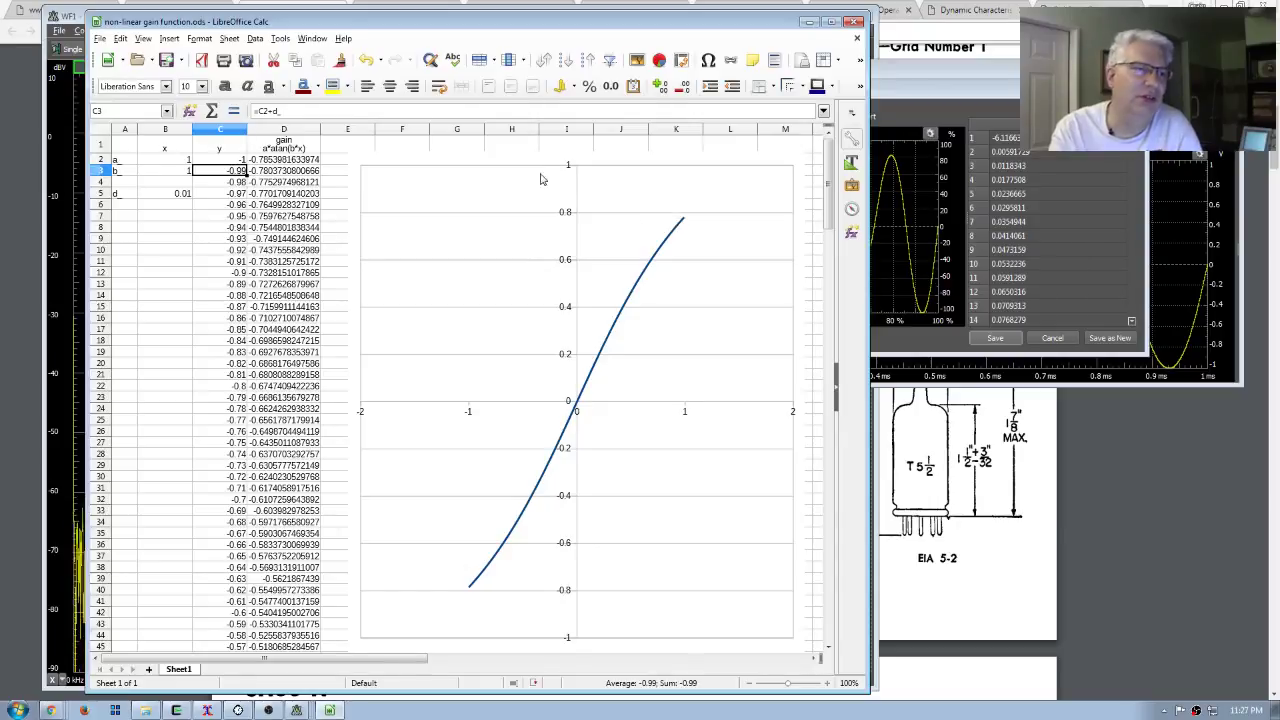
Return to the WaveForms waveform generator and close the "IMD non-linear gain 0.25" editor without saving
click(72, 17)
click(151, 30)
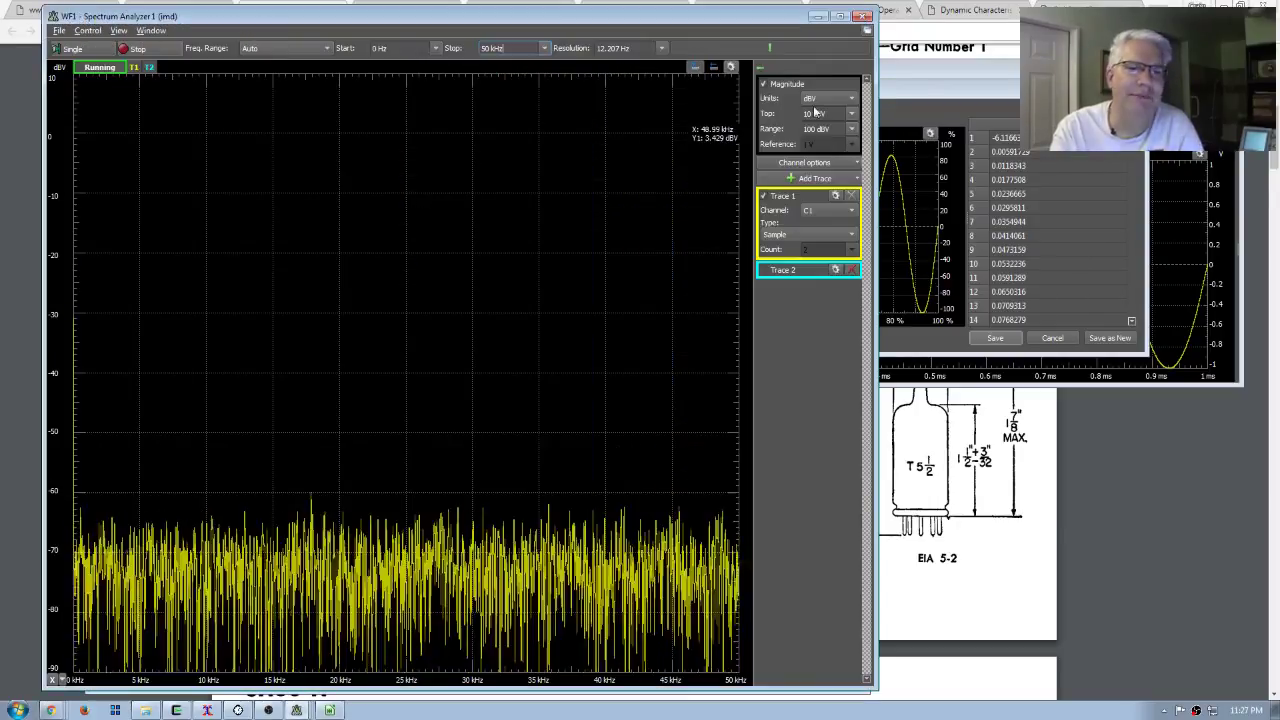
click(185, 70)
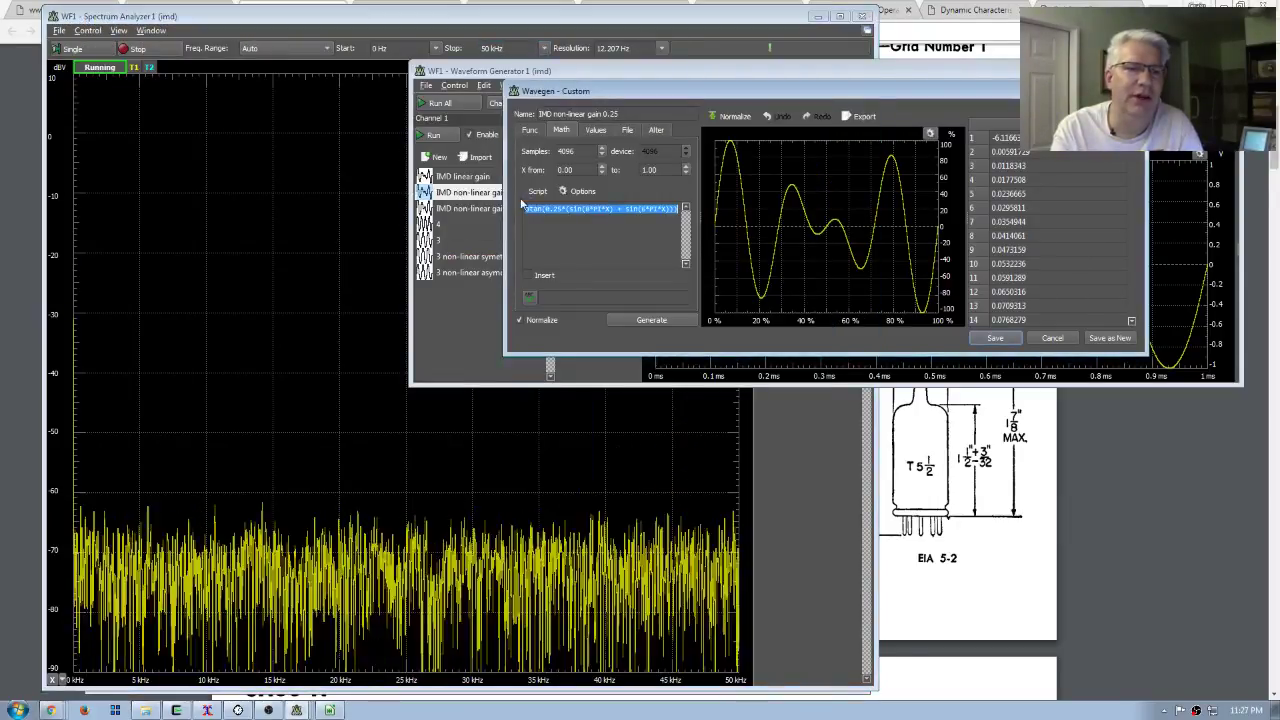
click(1055, 339)
Open the "IMD non-linear gain 1" waveform to review its atan formula, and close the editor without saving
click(463, 209)
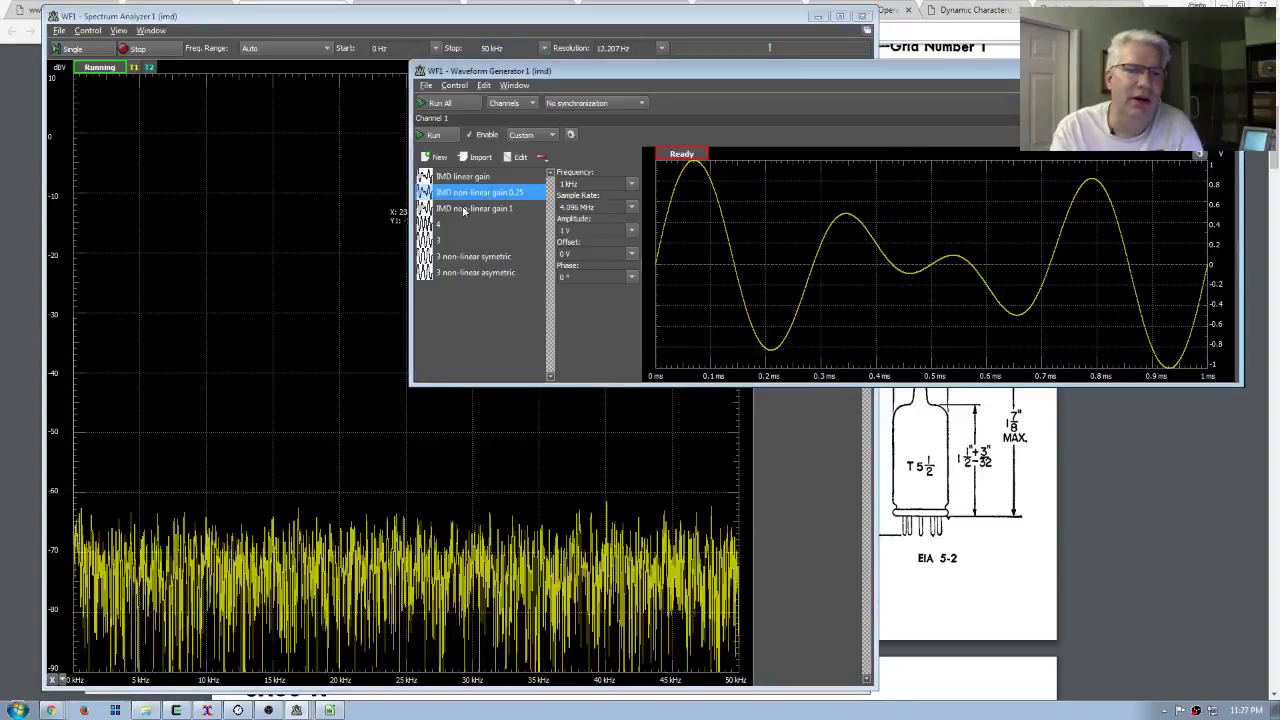
double_click(463, 209)
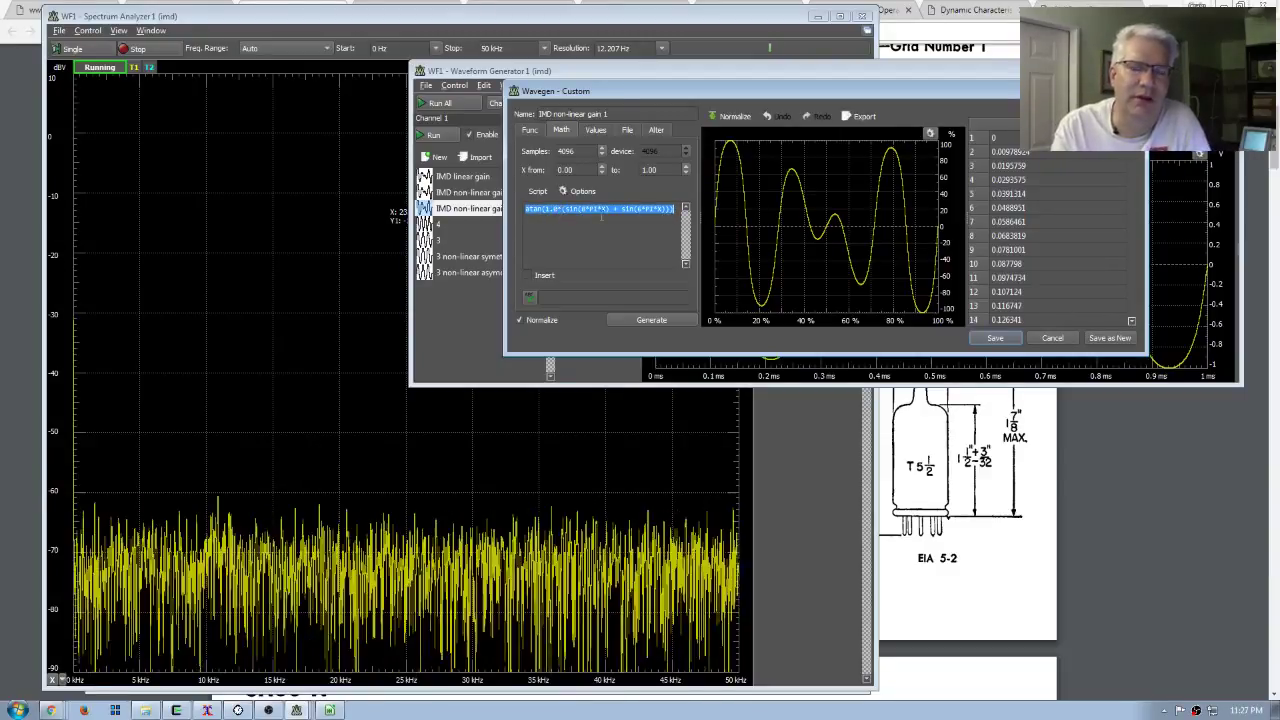
click(1052, 339)
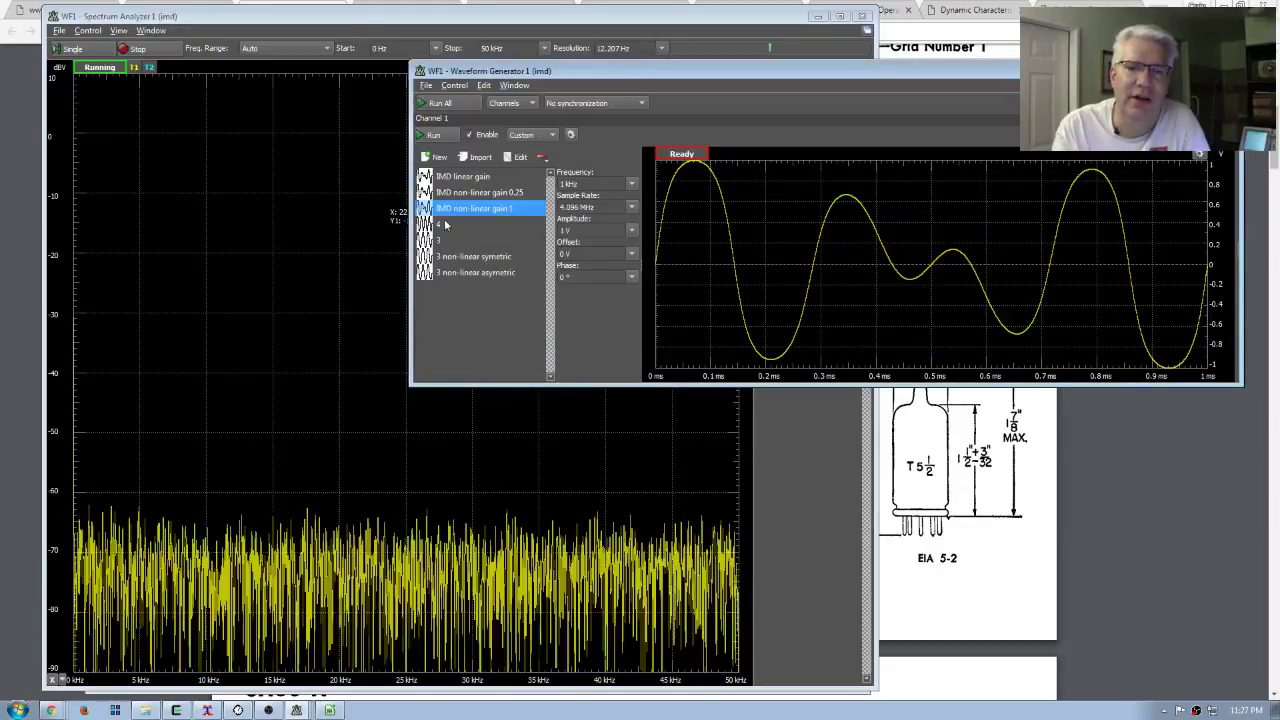
Compare the wave shapes of "IMD linear gain", "IMD non-linear gain 0.25" and "IMD non-linear gain 1" with the output stopped
click(451, 193)
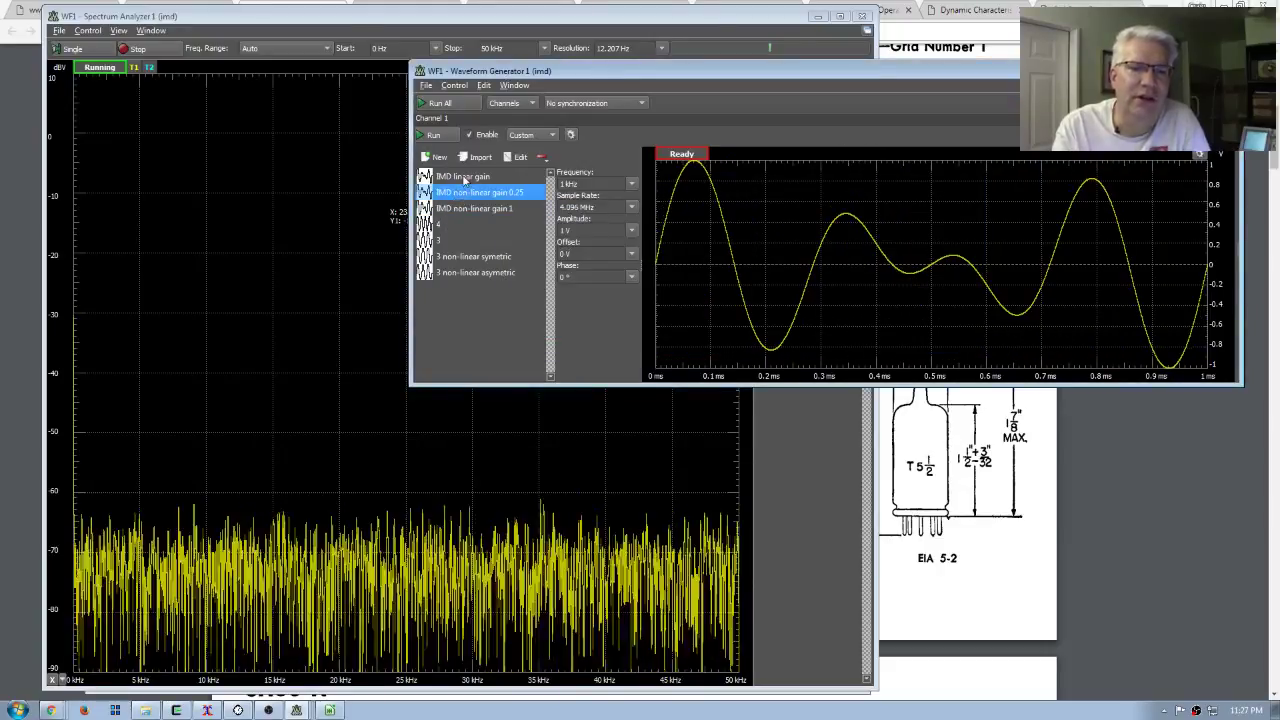
click(464, 177)
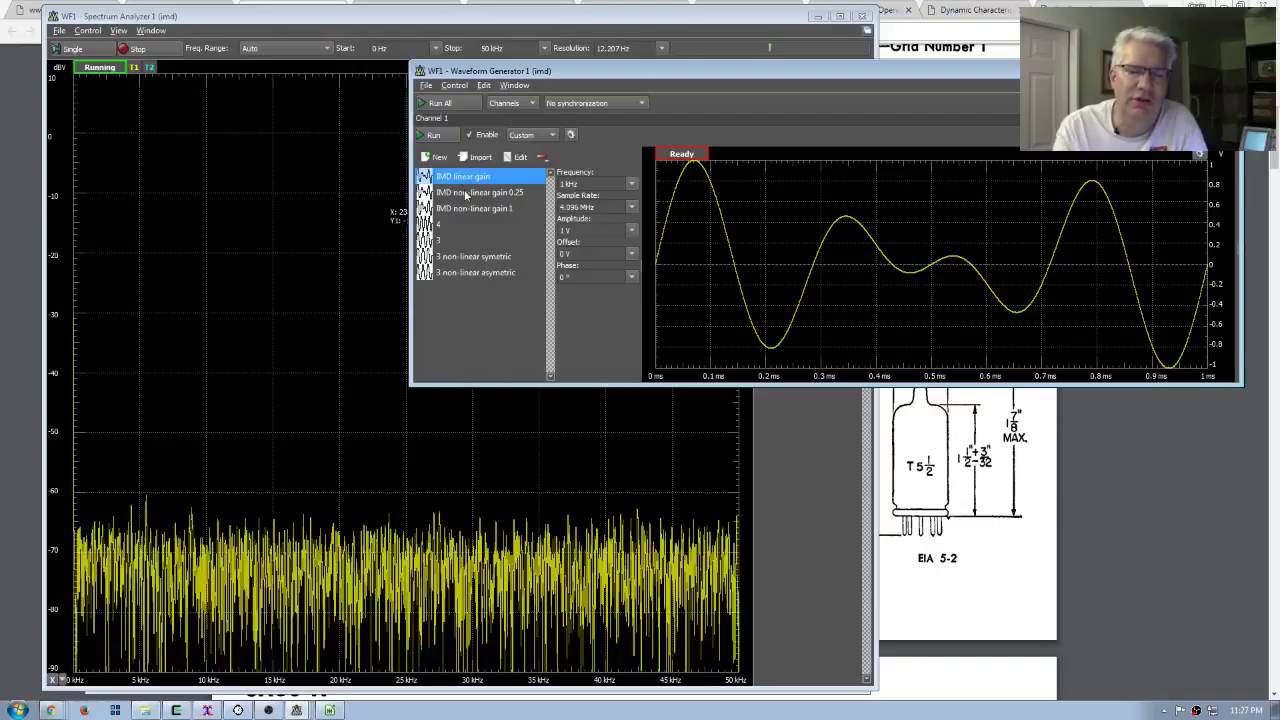
click(464, 192)
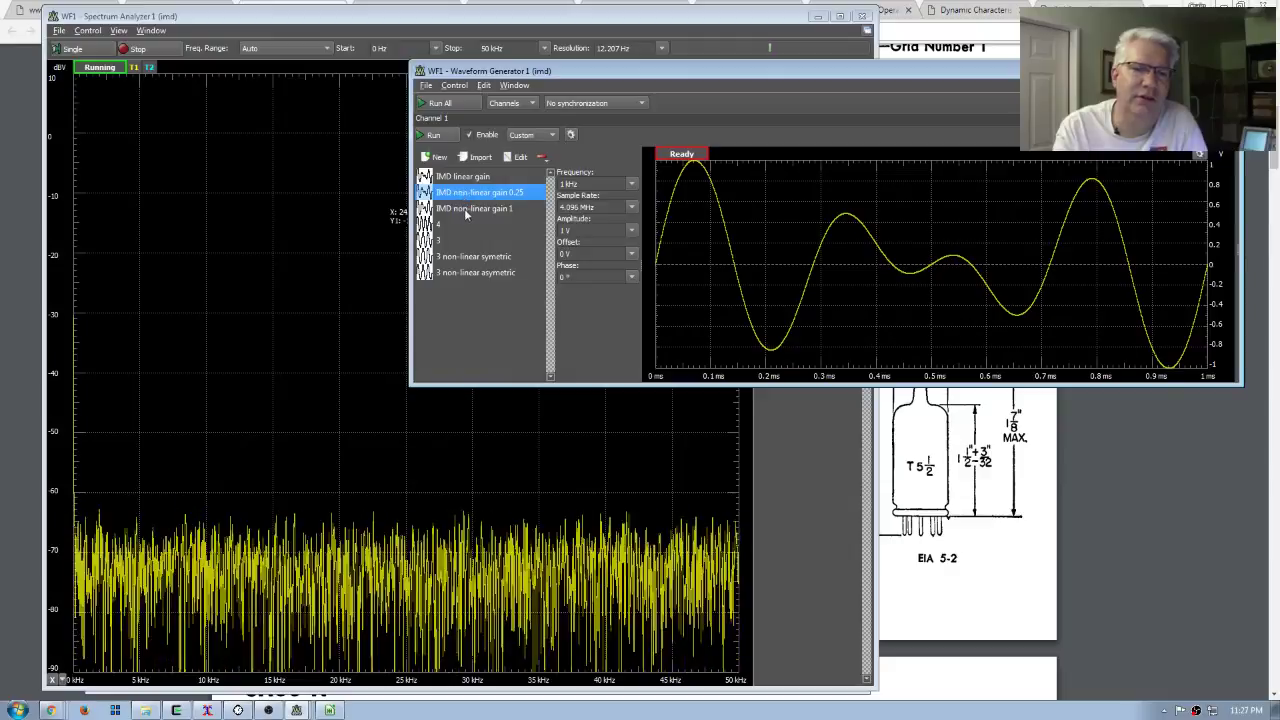
click(464, 208)
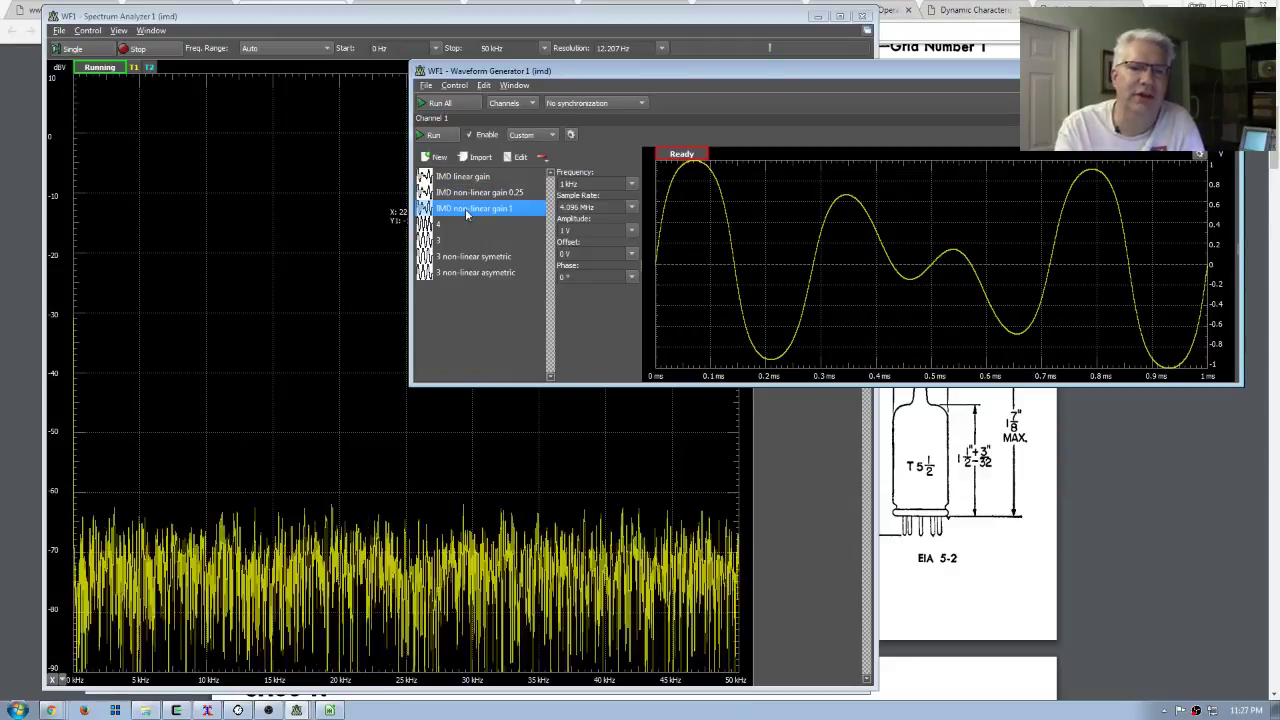
Run "IMD linear gain" on channel 1 and switch the output to "IMD non-linear gain 0.25" and "IMD non-linear gain 1" to compare spectra
click(466, 178)
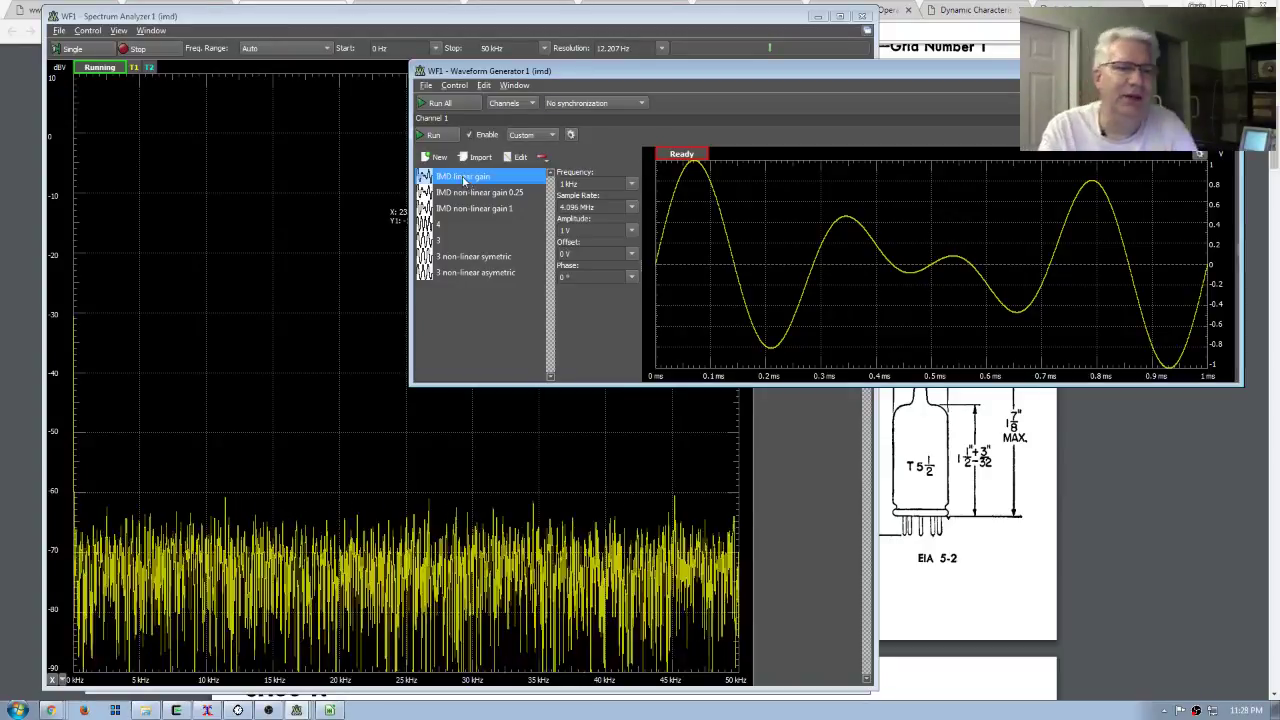
click(433, 135)
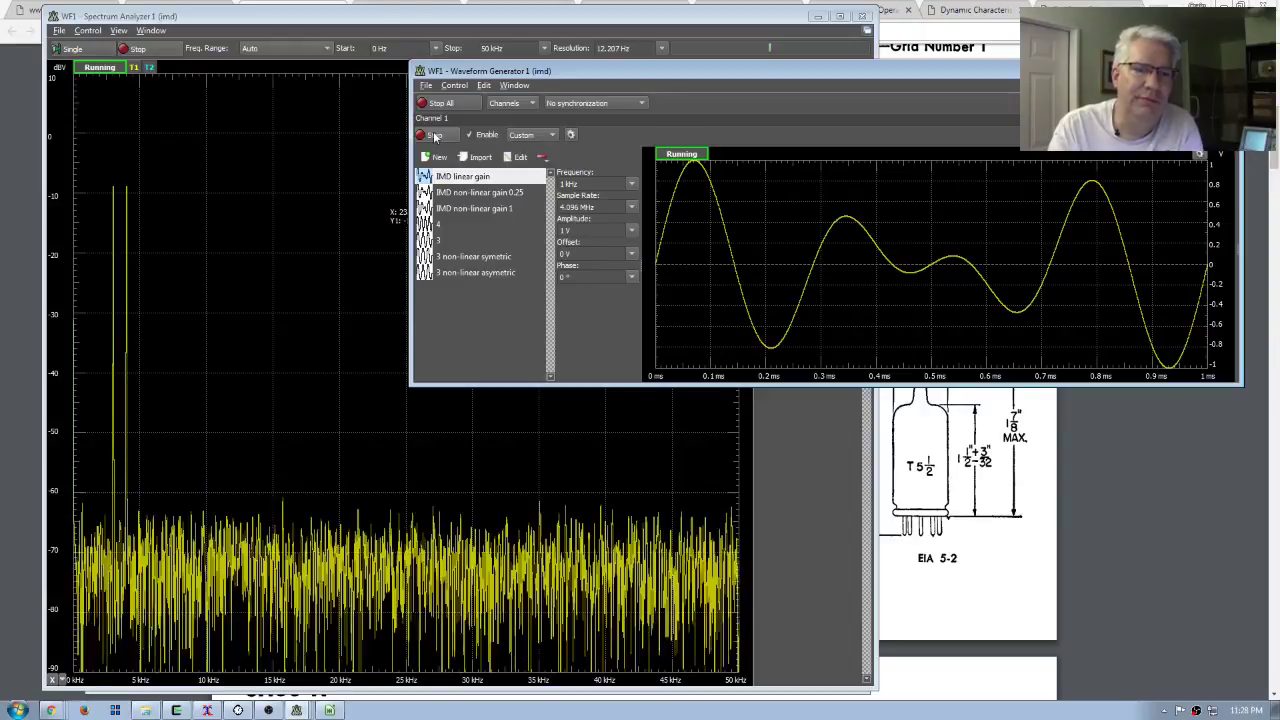
click(484, 193)
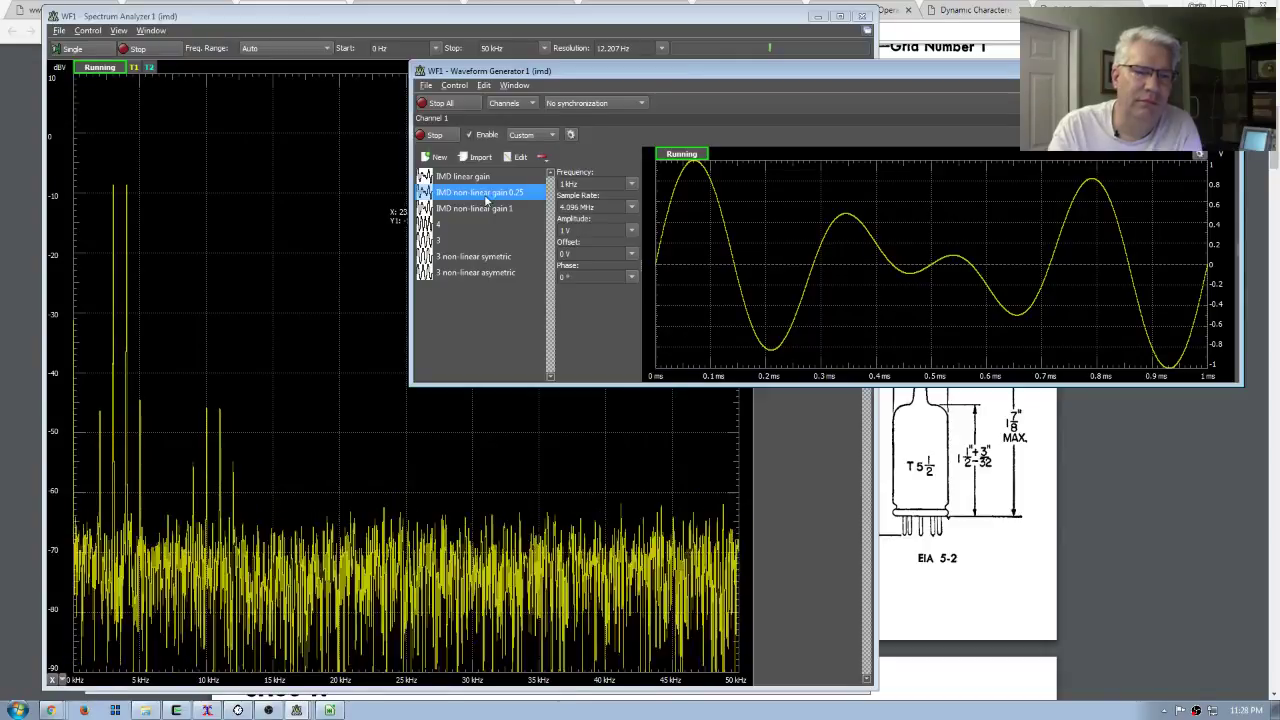
click(482, 209)
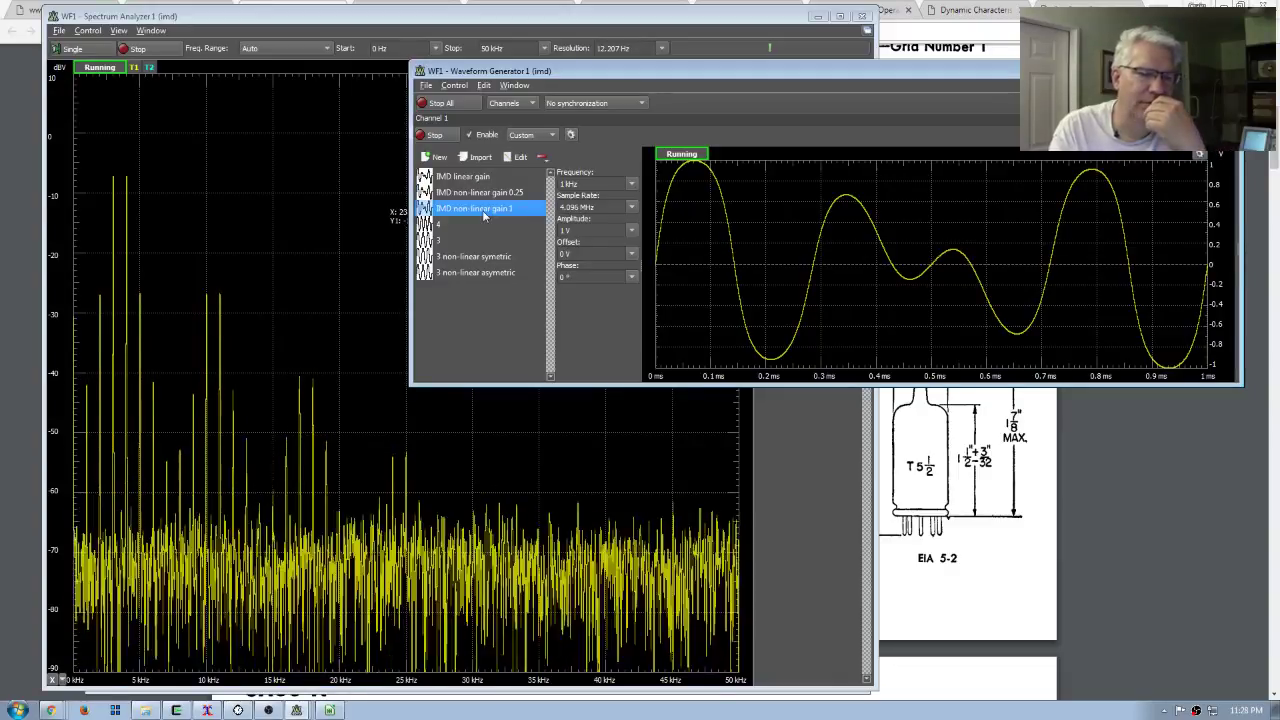
Take a single spectrum capture of the "IMD non-linear gain 1" output and return to the waveform generator
click(98, 64)
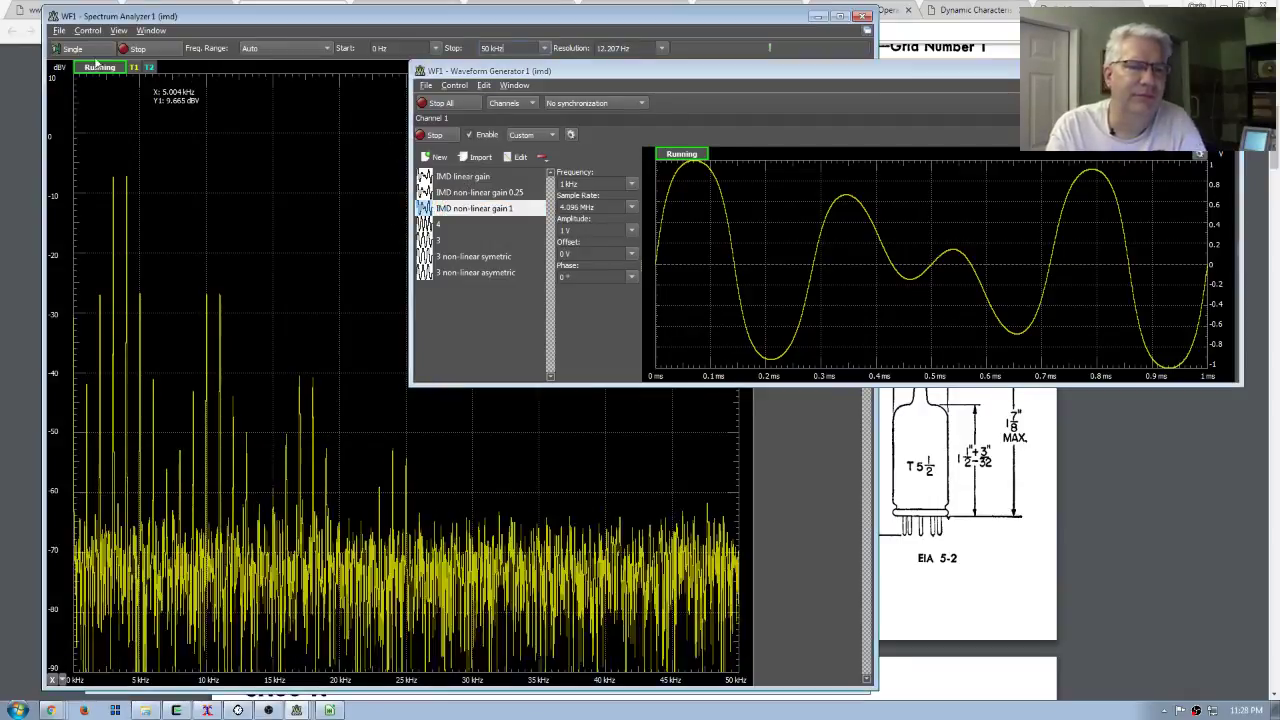
click(72, 48)
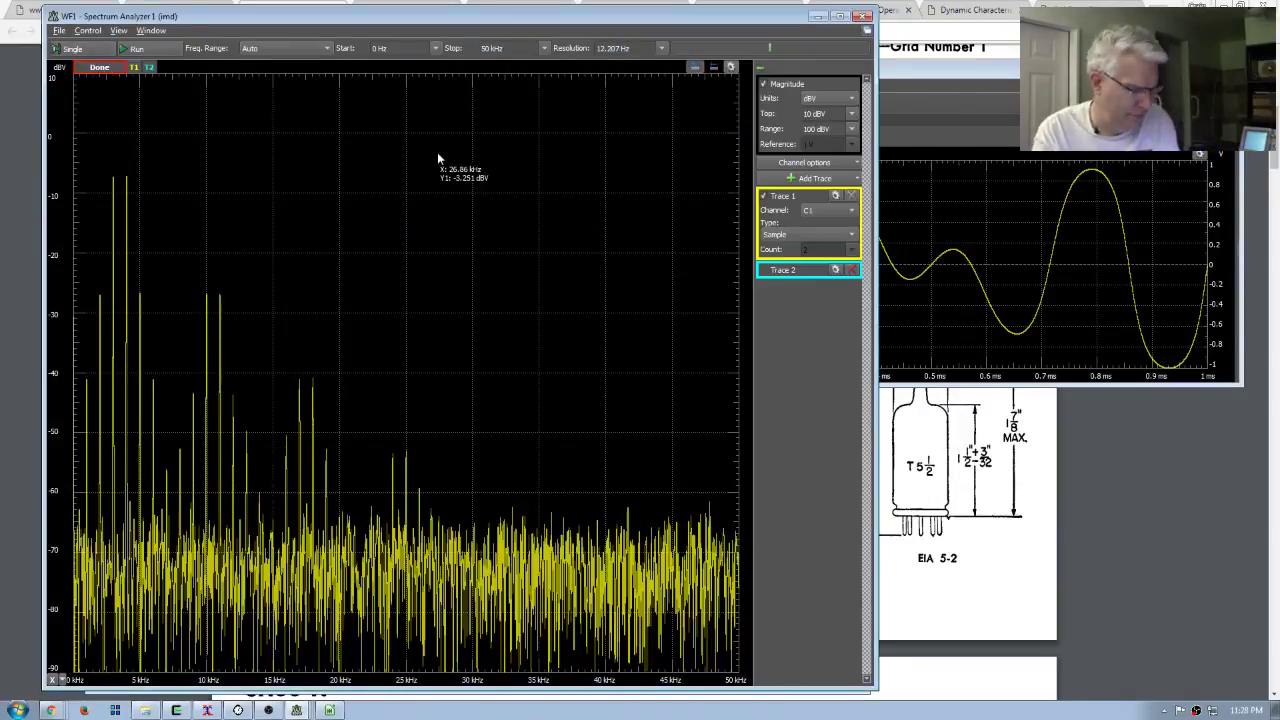
key(alt+Tab)
Switch the output to "IMD non-linear gain 0.25", capture a single spectrum for examination, and stop channel 1
click(475, 192)
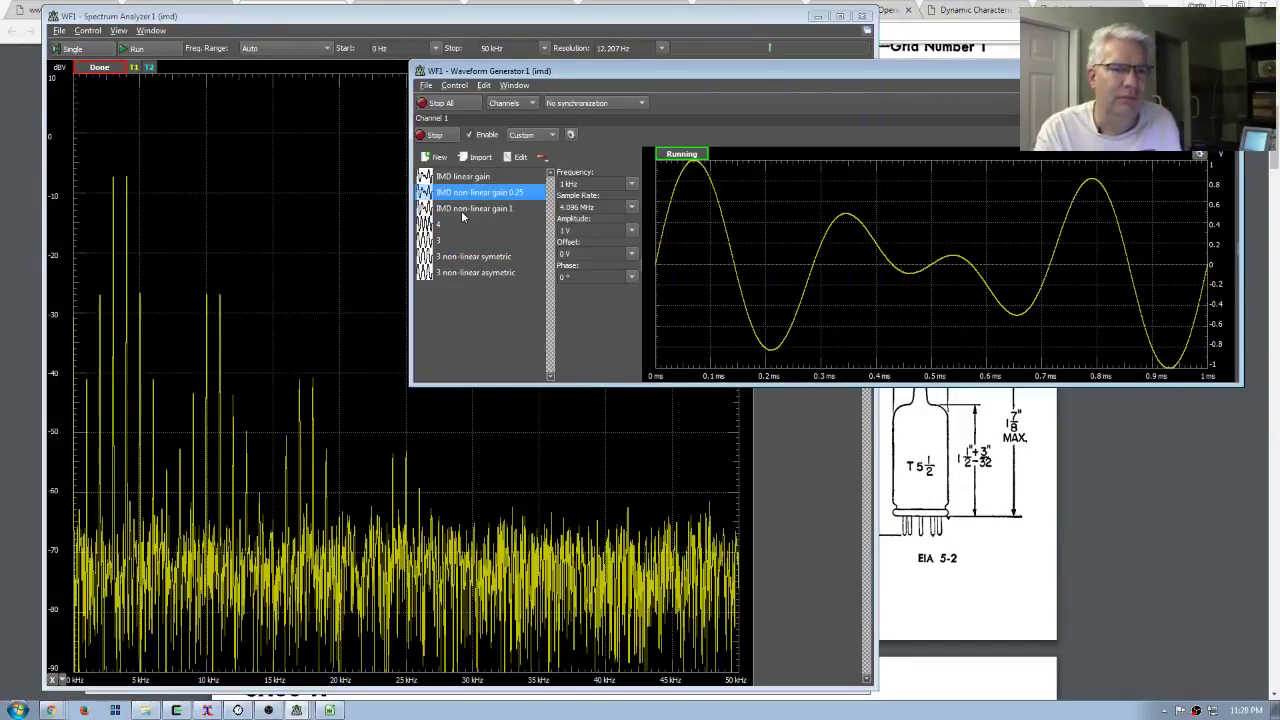
click(80, 50)
key(alt+Tab)
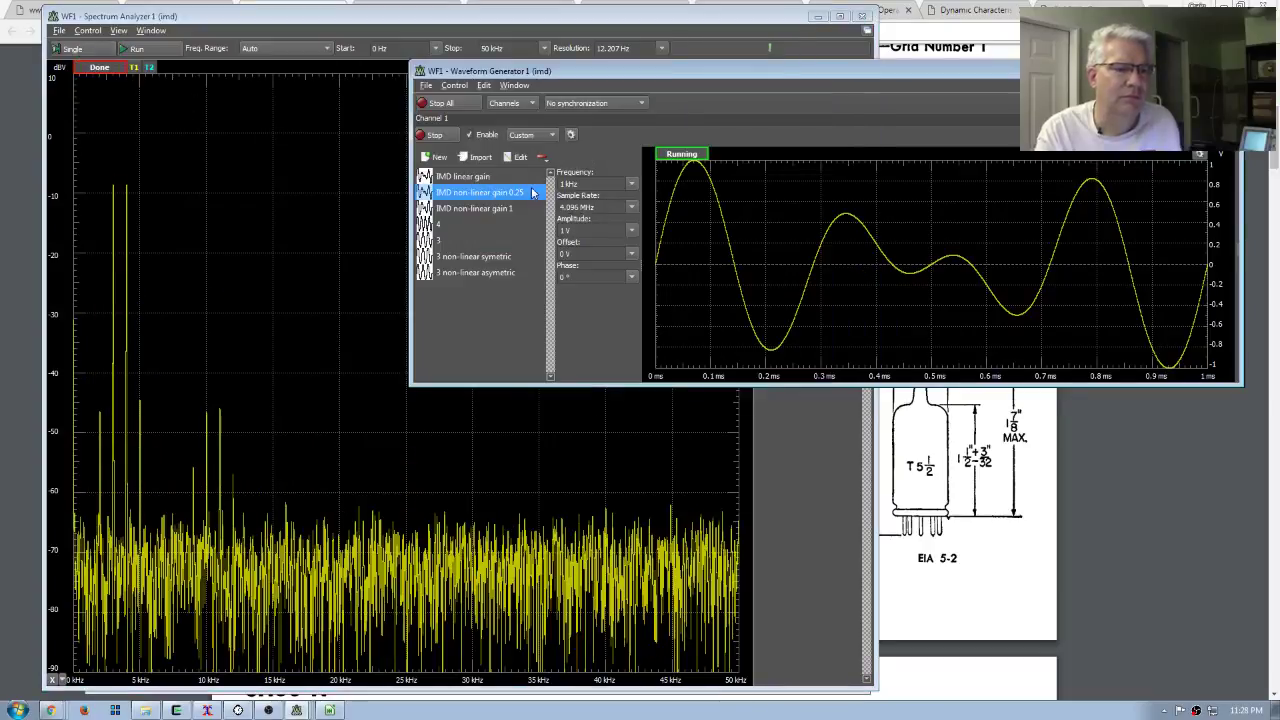
click(440, 134)
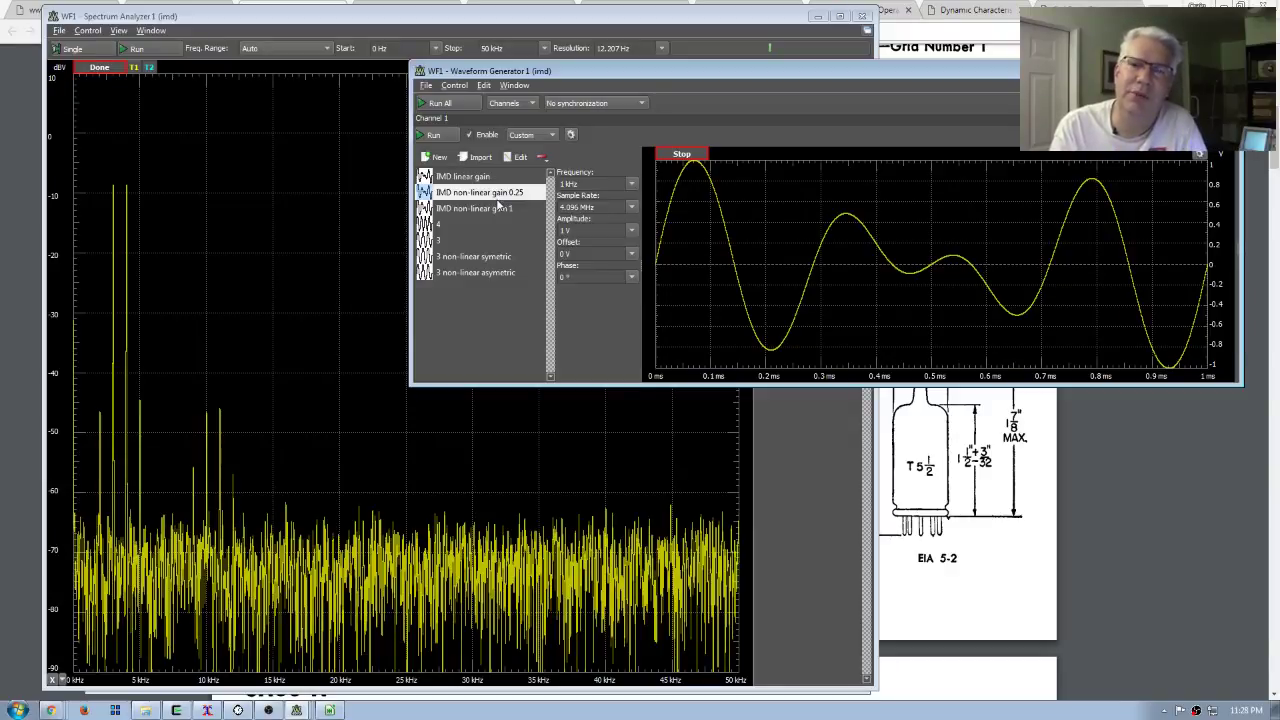
click(288, 20)
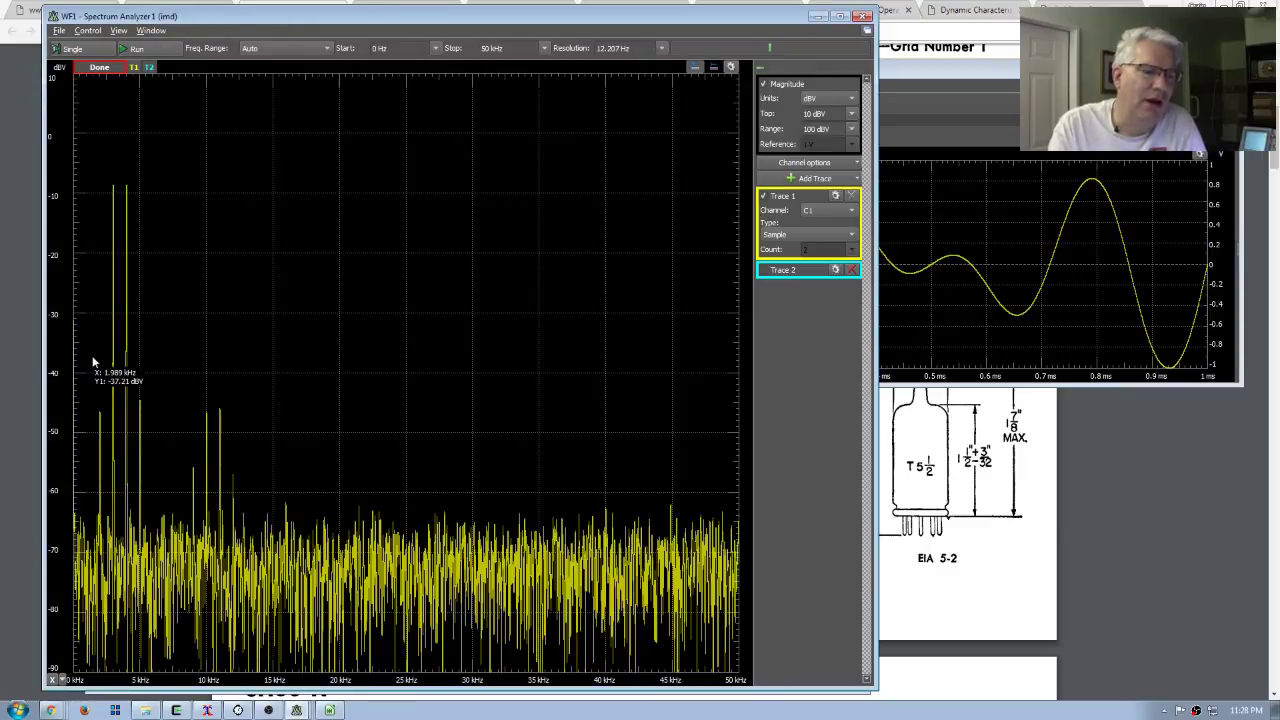